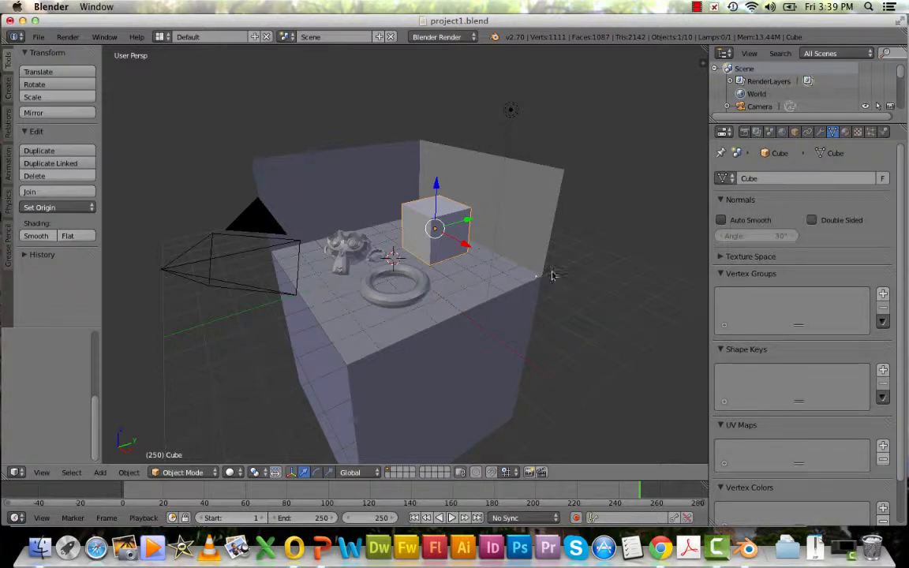
Open the render output path browser and navigate to the user's Desktop folder
click(744, 133)
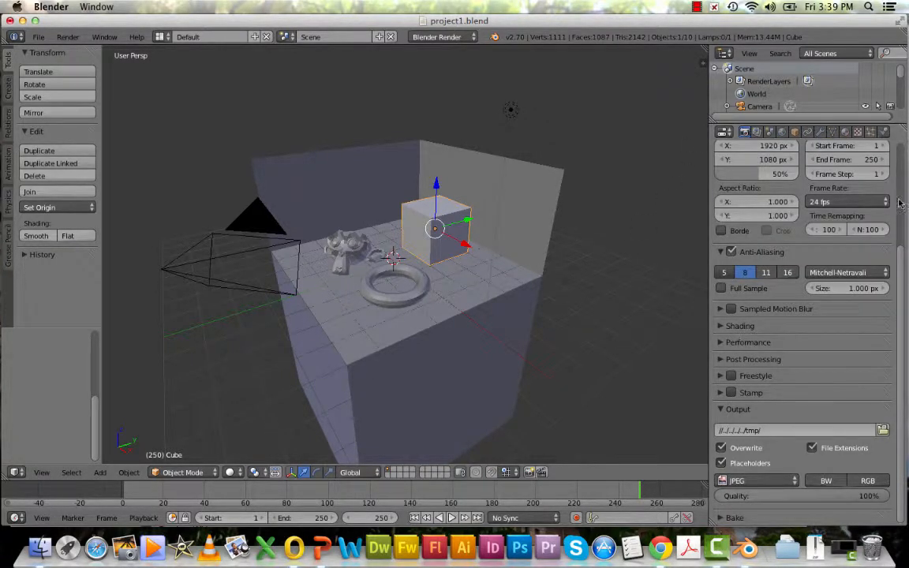
mouse_move(902, 327)
mouse_down()
mouse_move(903, 313)
mouse_move(903, 334)
mouse_up()
click(883, 431)
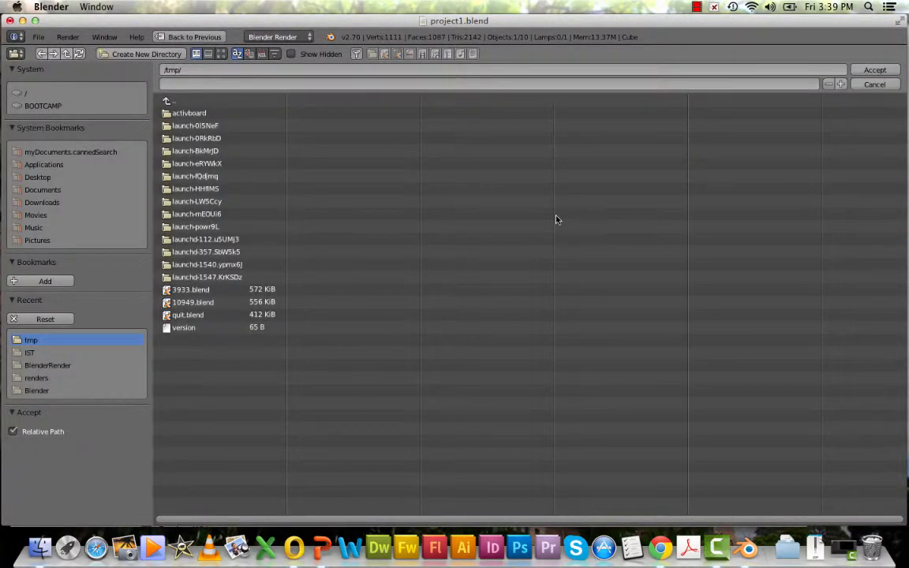
click(19, 94)
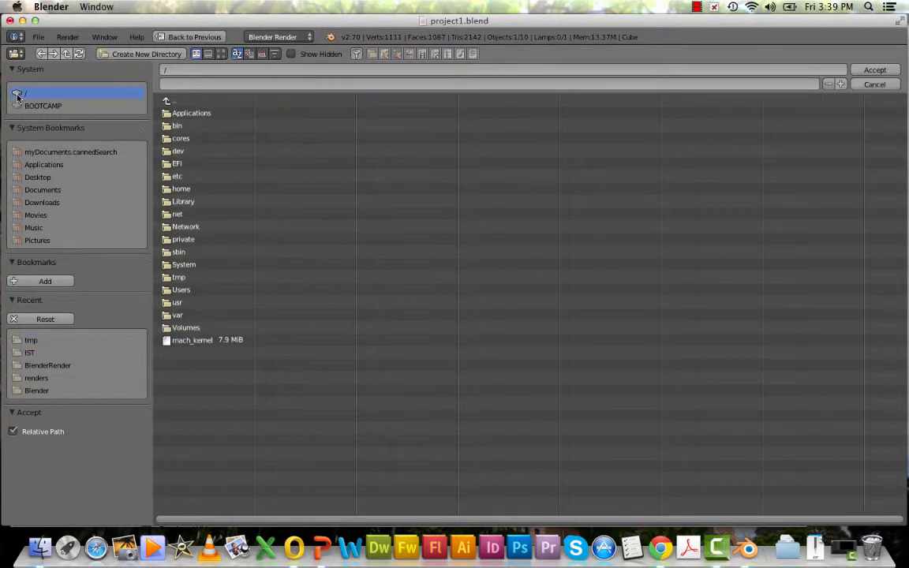
click(169, 290)
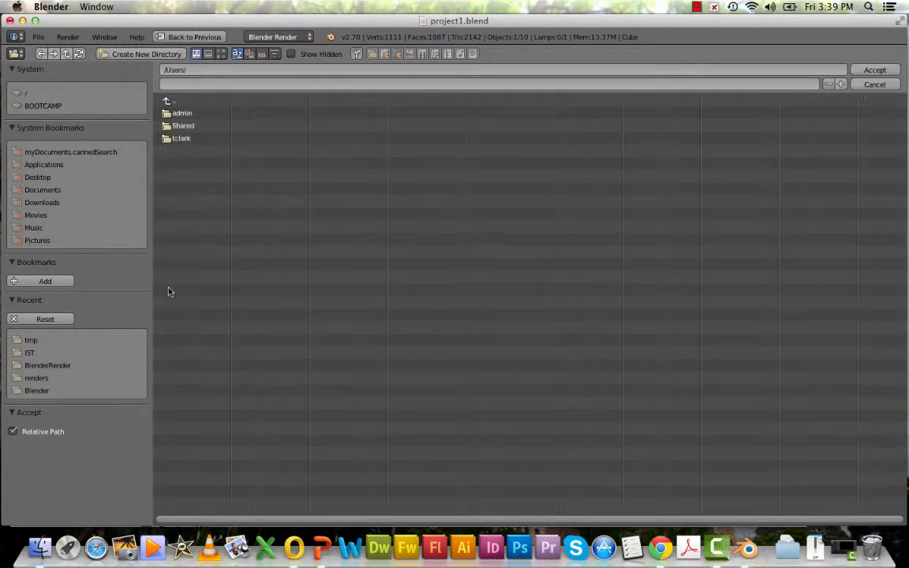
click(171, 140)
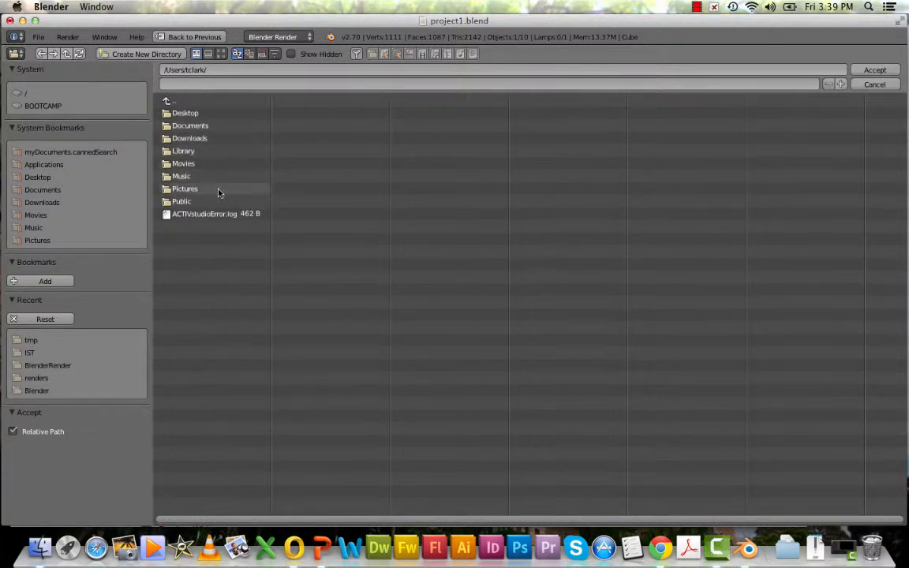
click(169, 113)
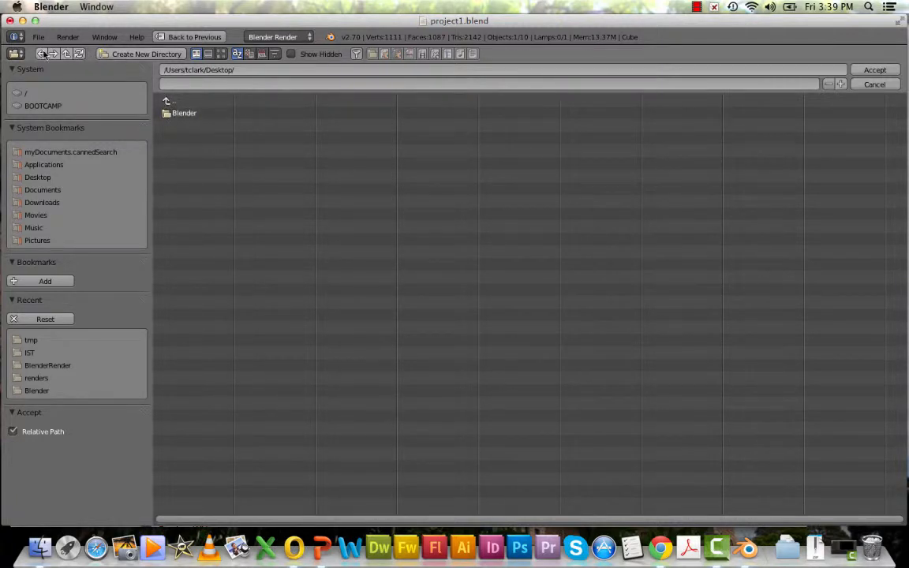
Create a new Desktop folder named Renders and accept it as the render output directory
click(133, 54)
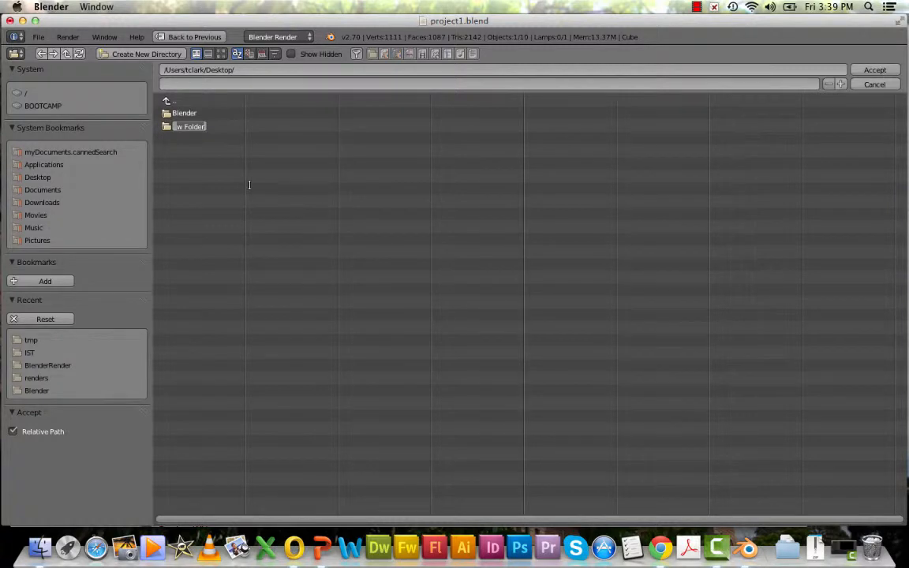
text(Renders)
key(Return)
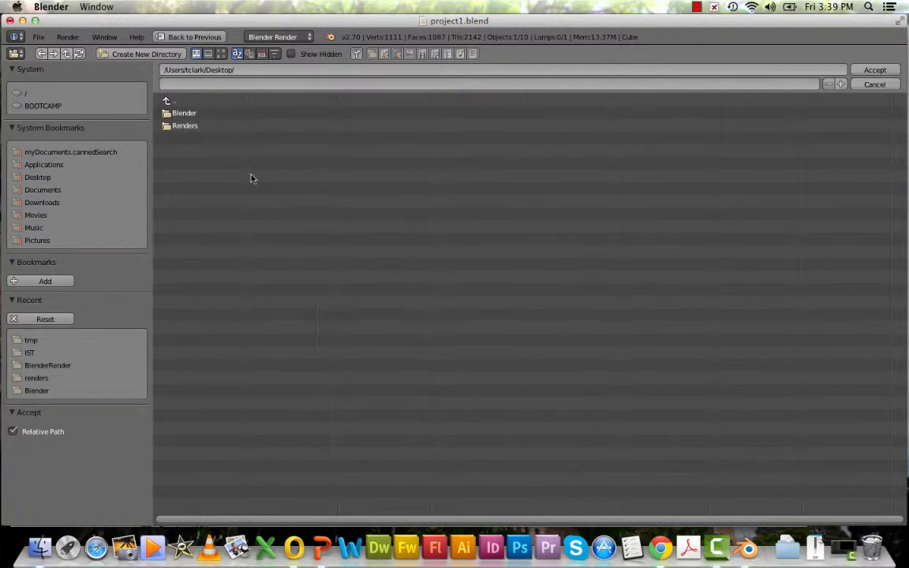
click(189, 127)
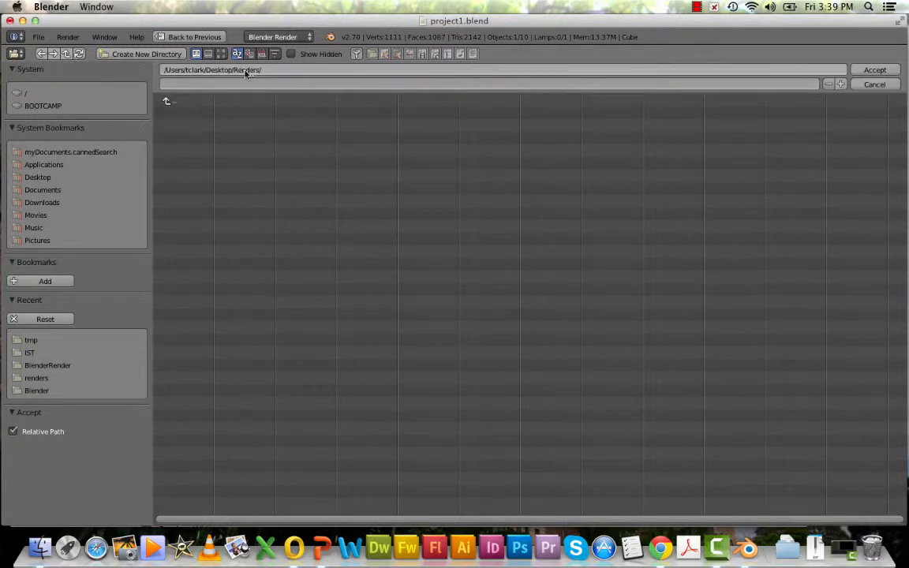
click(874, 70)
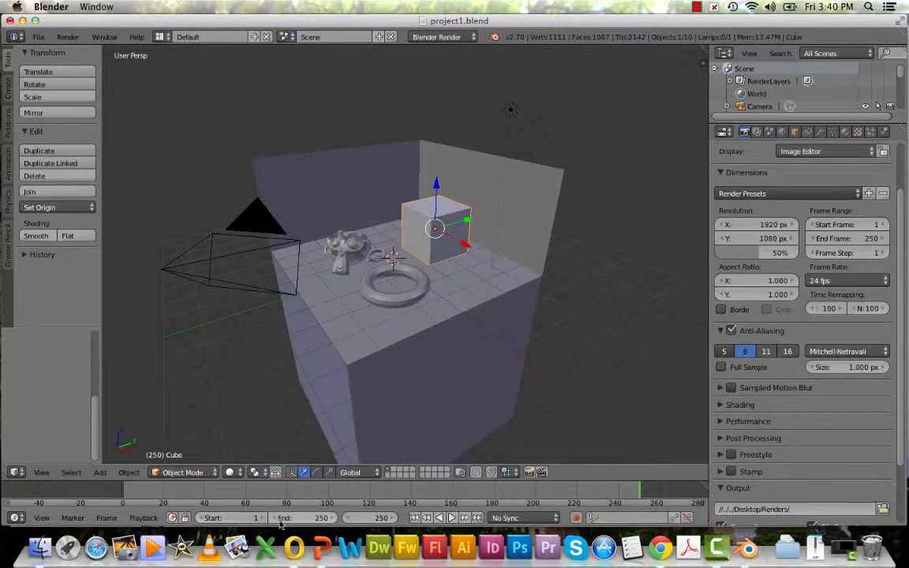
Set the animation end frame to 1 and render the animation
mouse_move(316, 519)
mouse_down()
mouse_move(326, 519)
mouse_move(309, 519)
mouse_up()
click(319, 520)
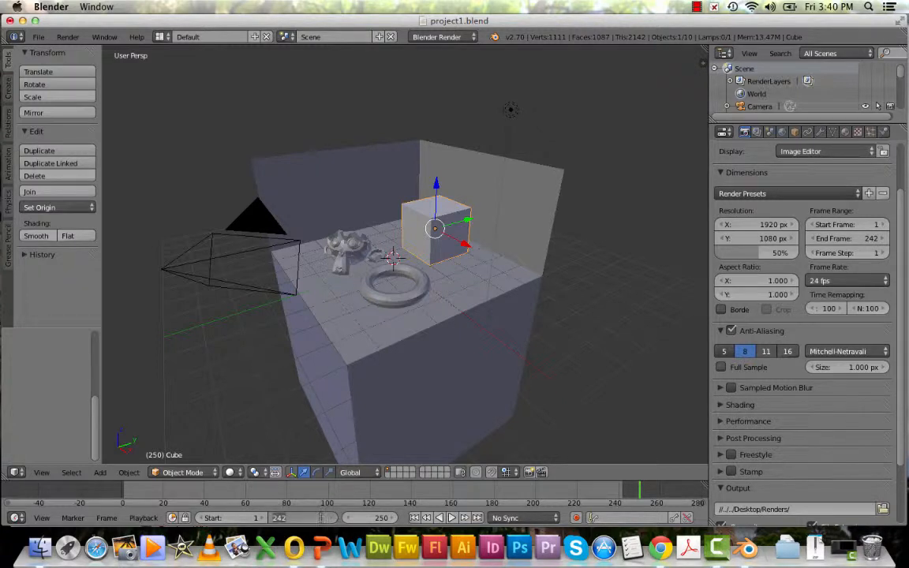
text(1)
key(Return)
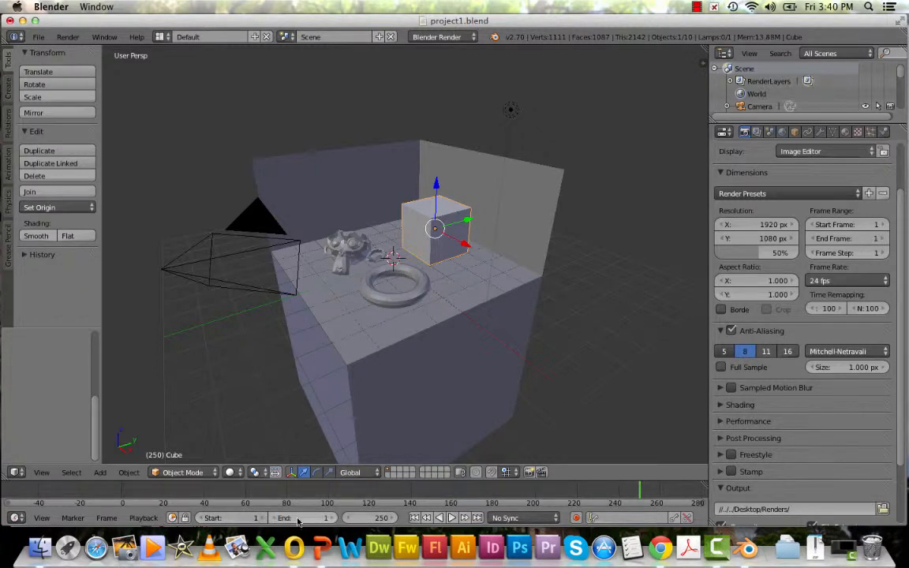
click(68, 37)
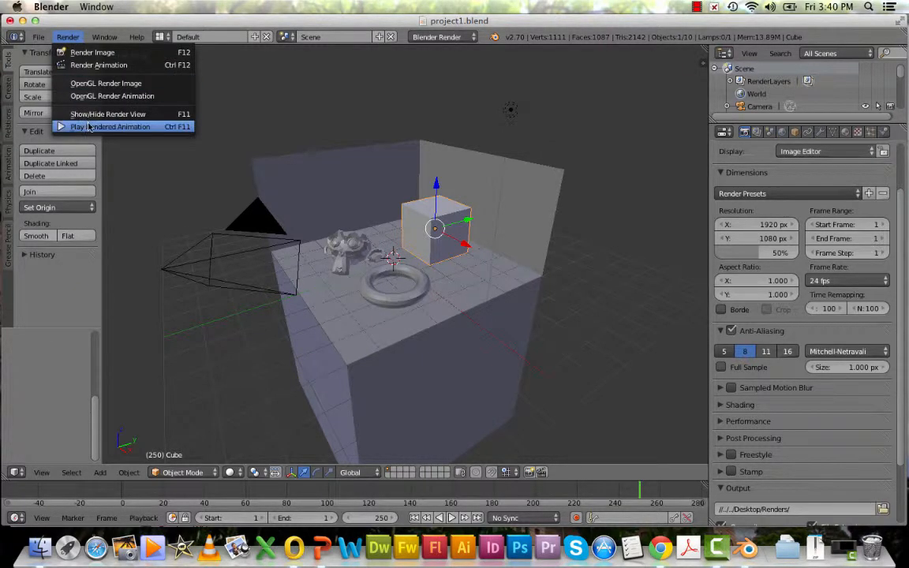
click(90, 66)
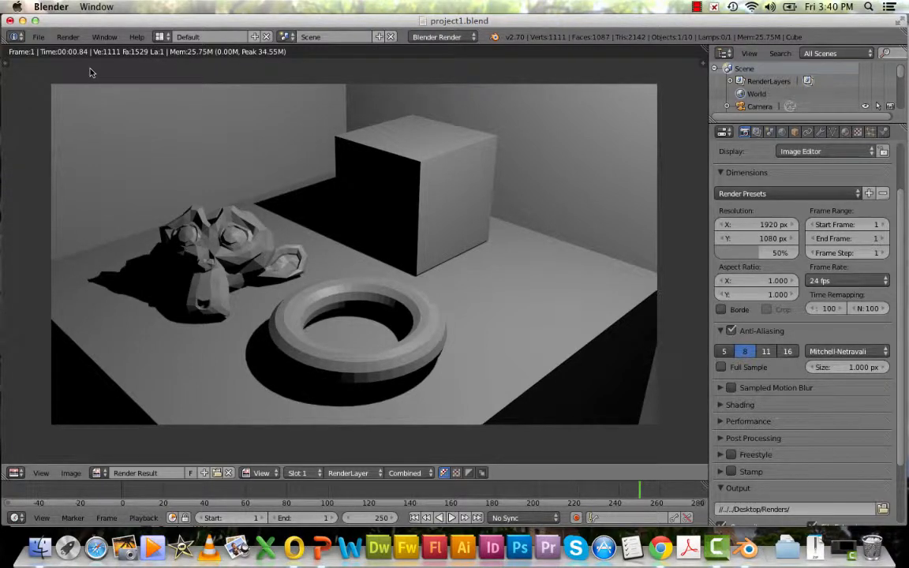
Open the rendered 0001.jpg from the Desktop Renders folder in Preview
click(23, 20)
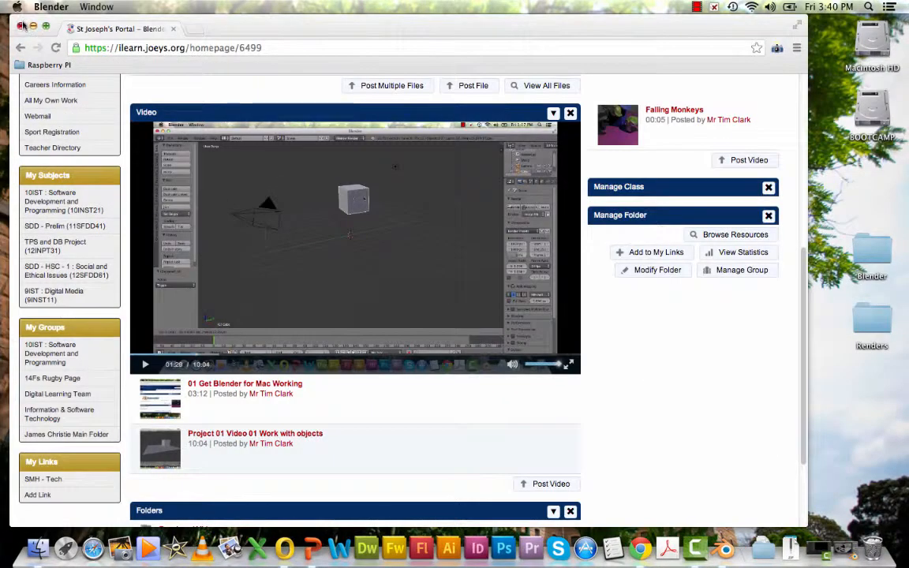
click(32, 27)
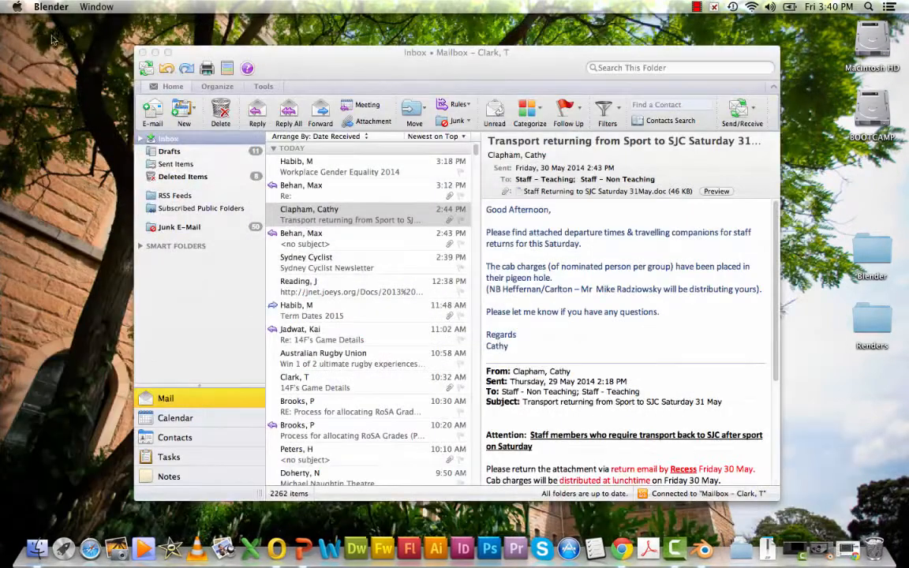
click(143, 53)
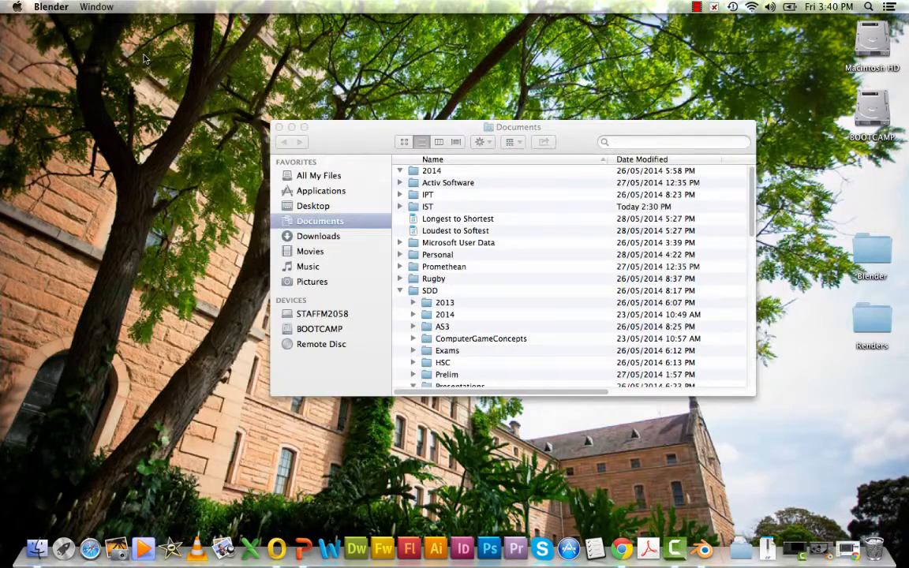
click(278, 127)
double_click(871, 314)
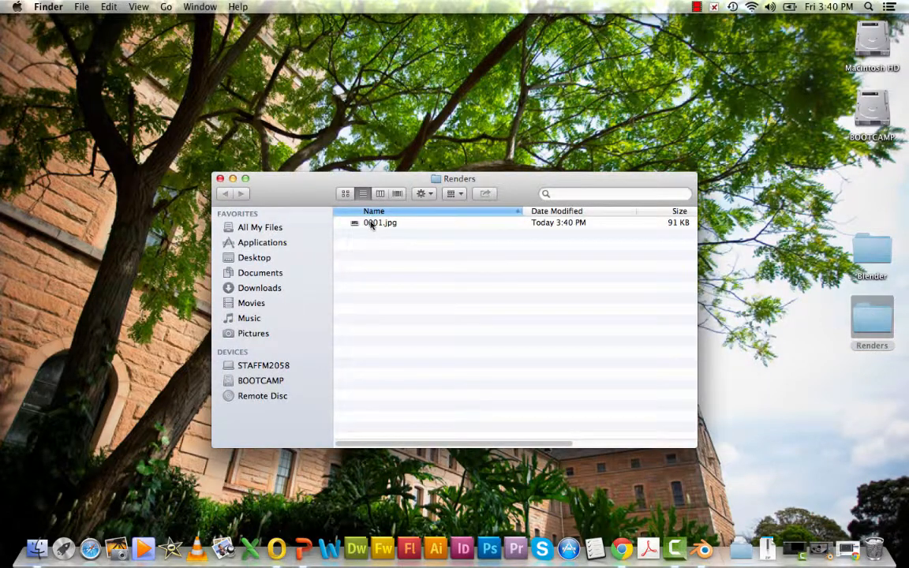
click(372, 226)
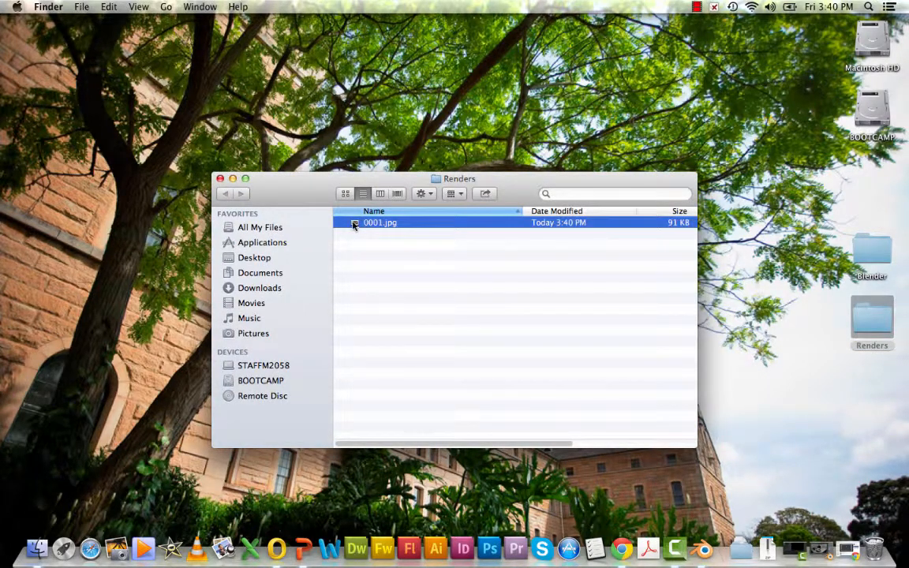
double_click(355, 226)
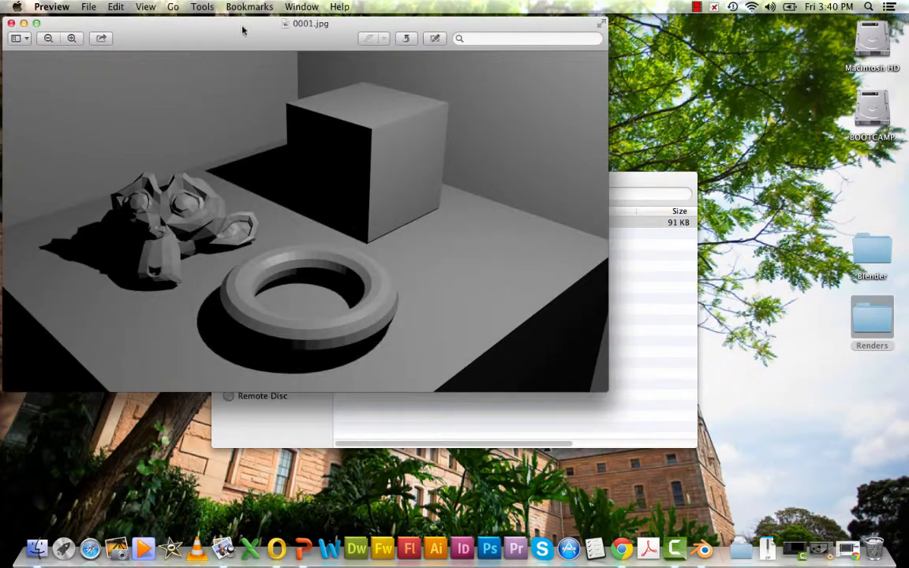
drag(237, 23, 391, 93)
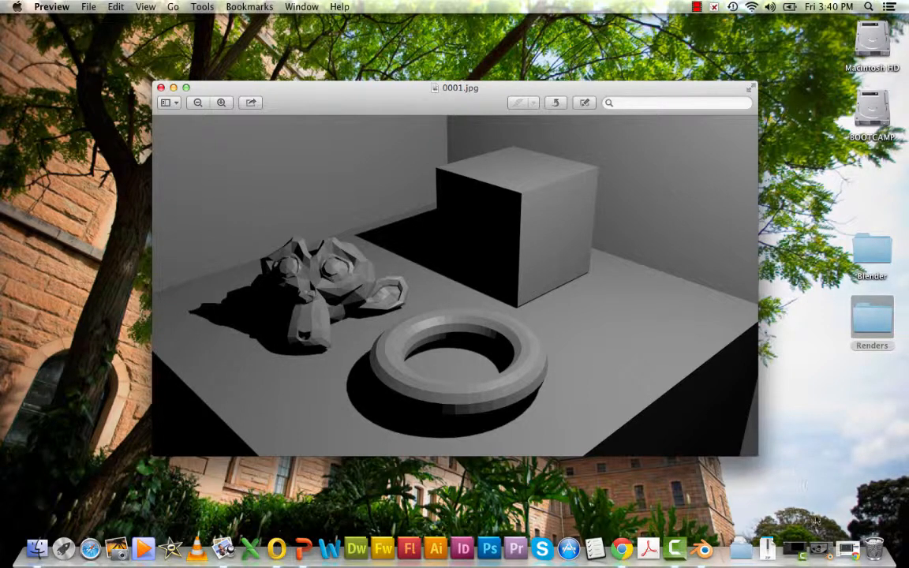
Close the preview, return to Blender, and switch the render view back to the 3D View
click(822, 551)
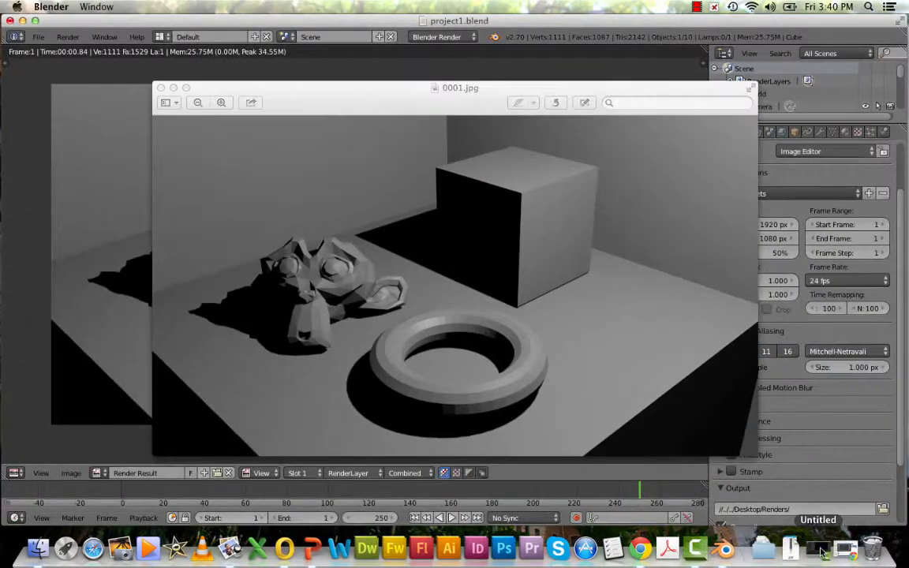
click(161, 89)
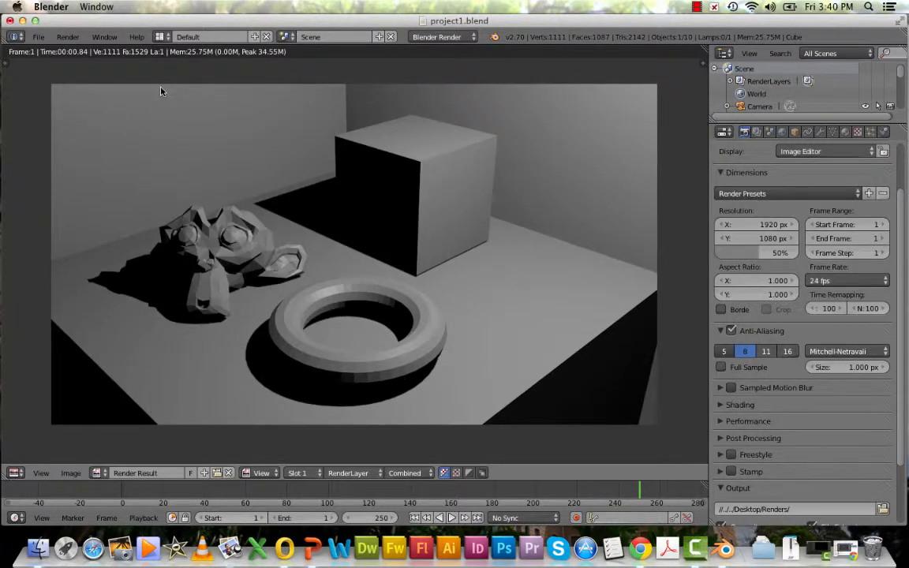
click(16, 473)
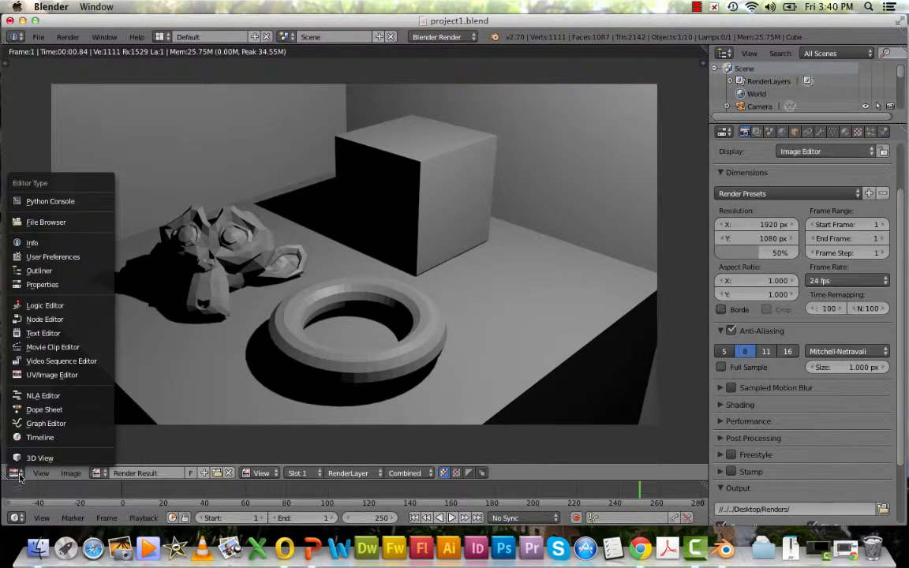
click(24, 458)
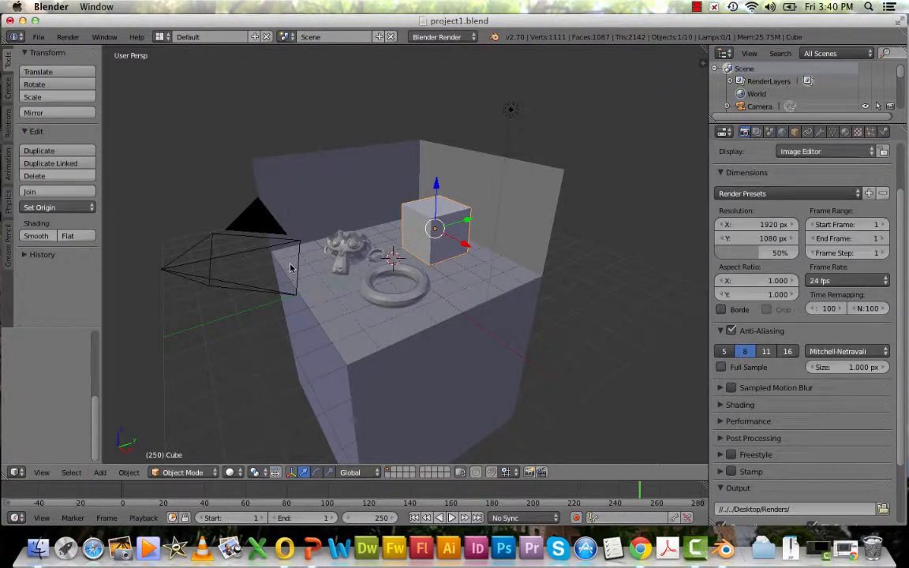
Duplicate the lamp and place the copy above the left side of the scene
right_click(511, 110)
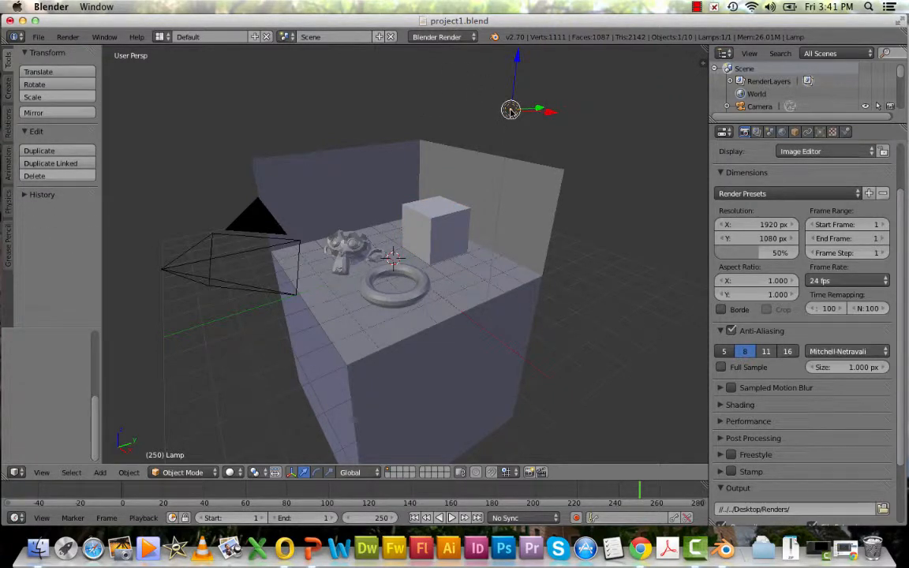
key(shift+d)
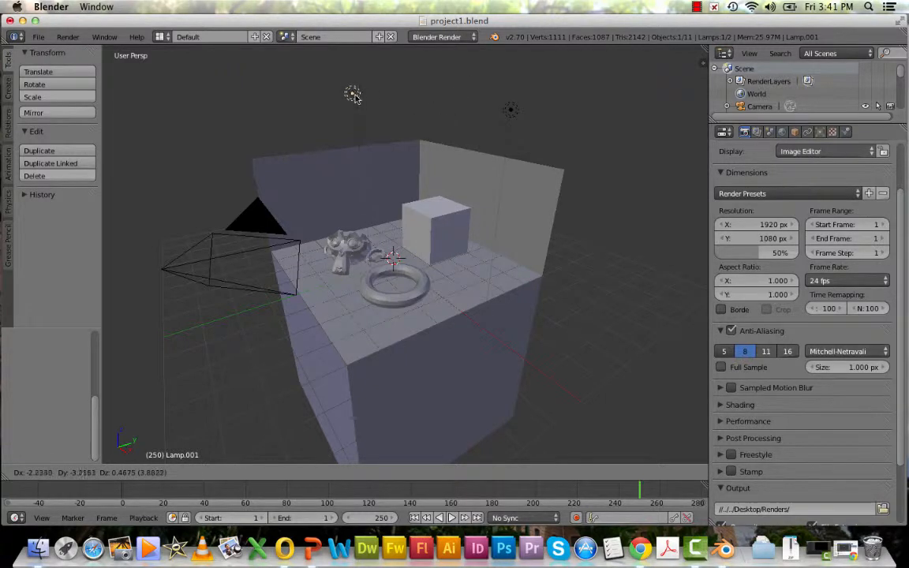
click(311, 89)
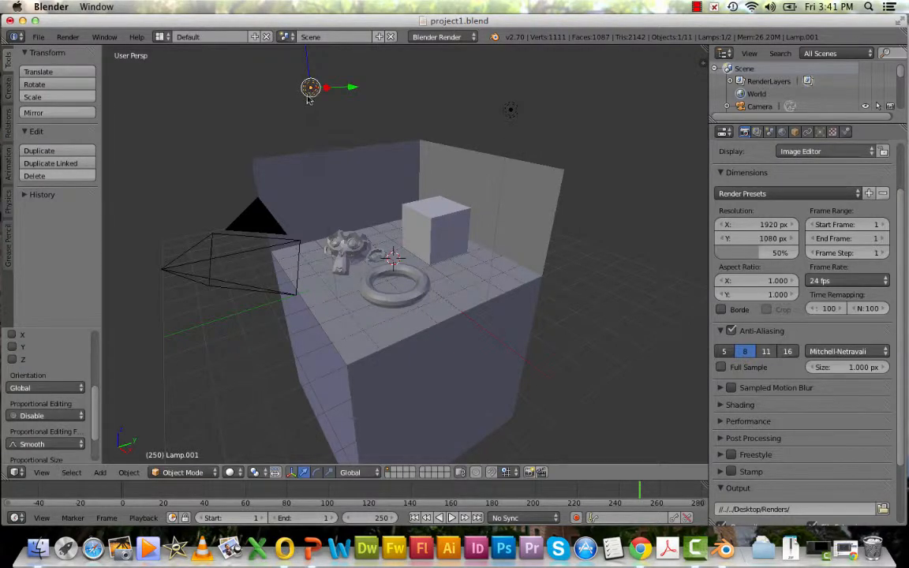
Render an image with the added lamp and return to the 3D View
click(71, 37)
click(76, 52)
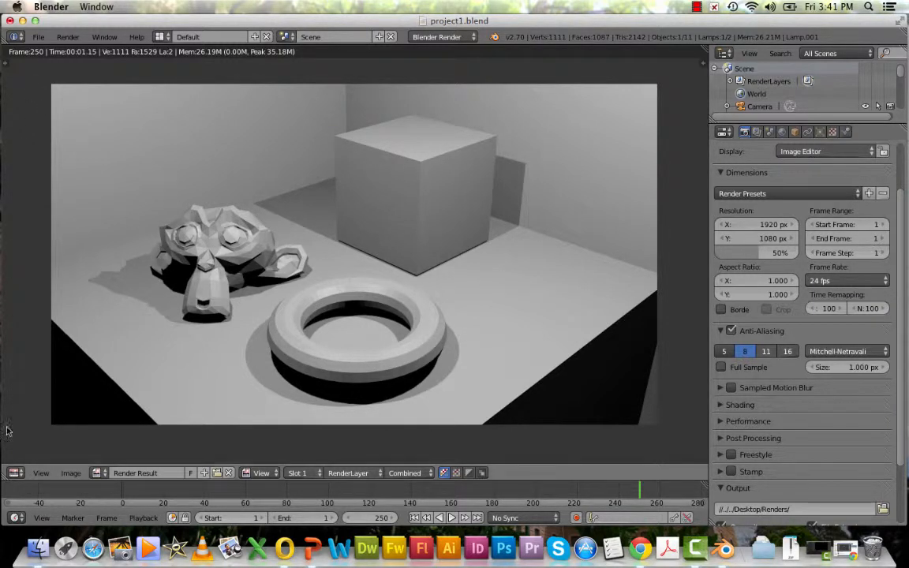
click(16, 472)
click(32, 458)
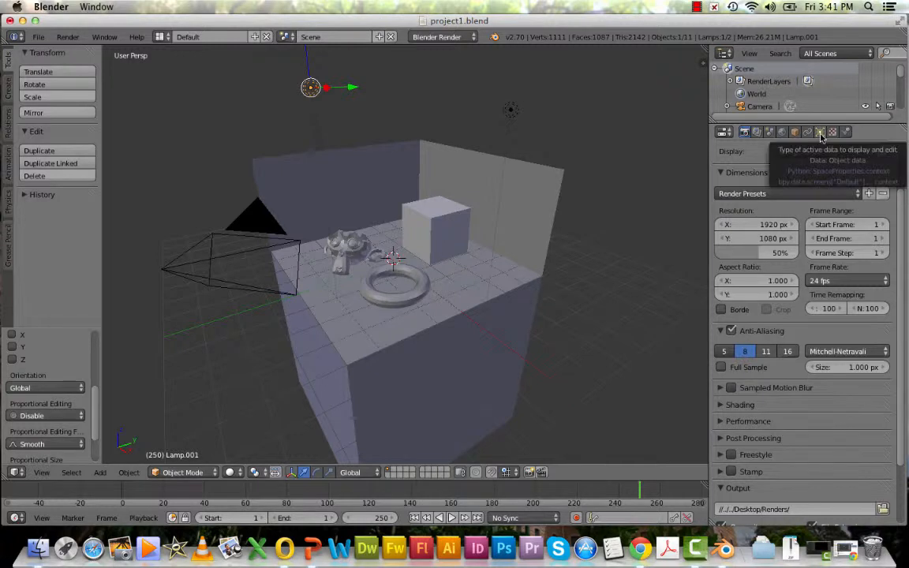
Open the lamp data properties and render another image
click(820, 132)
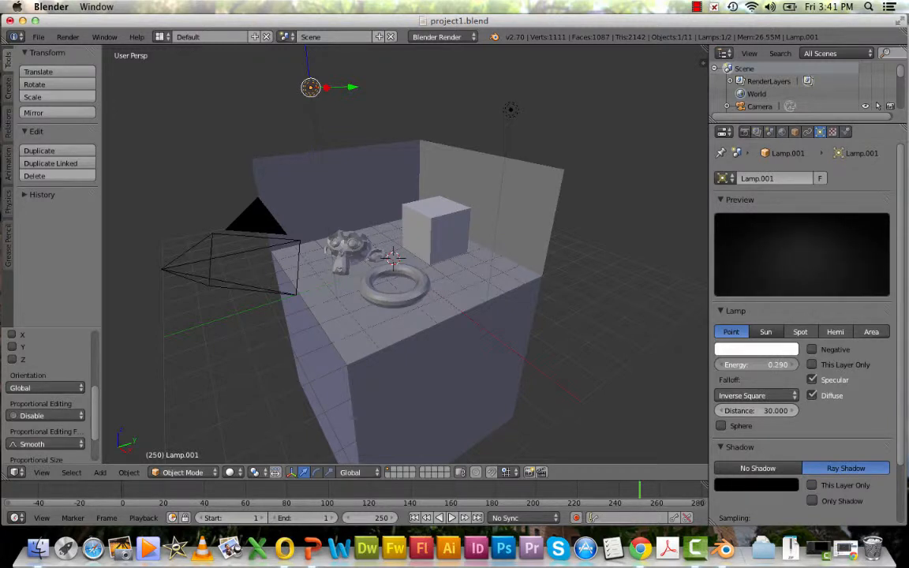
click(70, 37)
click(79, 52)
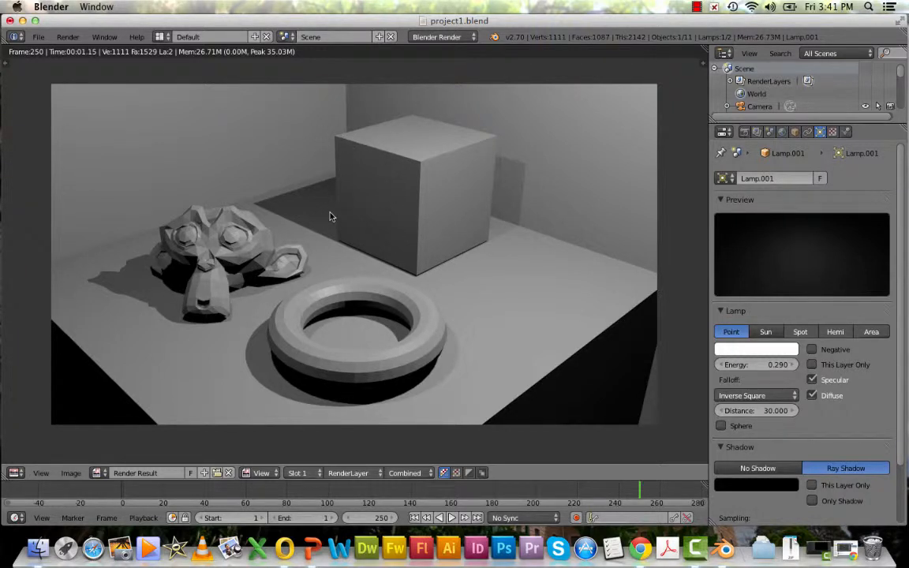
Return to the 3D View and set the duplicated lamp's type to Sun
click(15, 472)
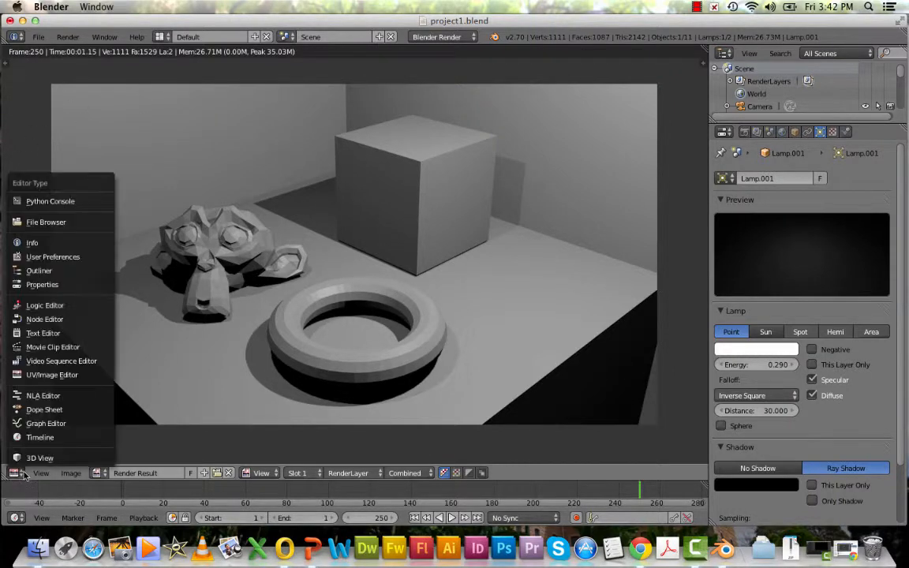
click(35, 459)
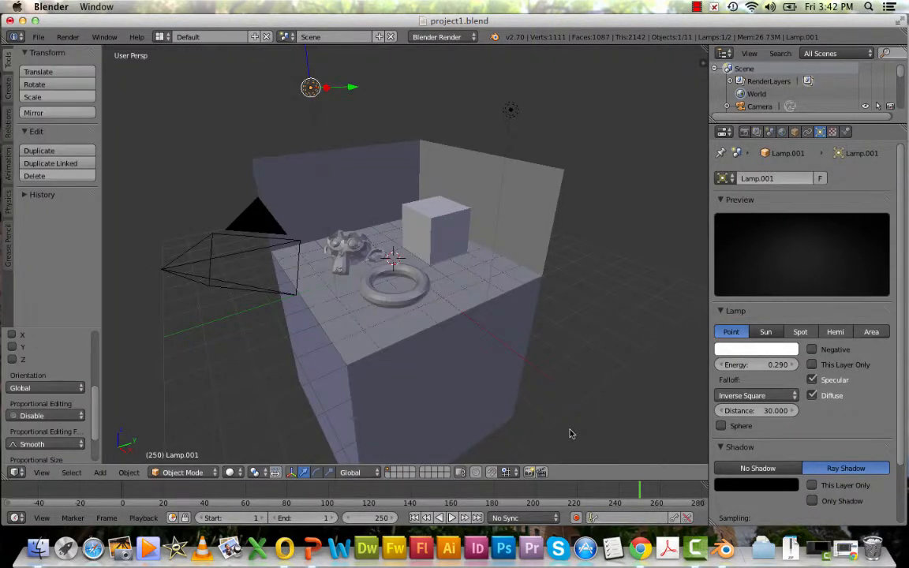
click(765, 332)
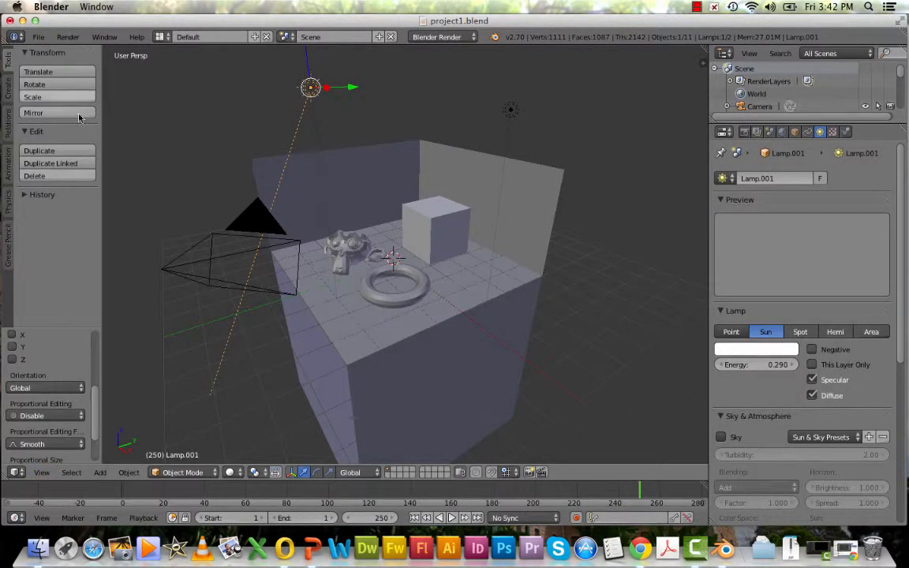
Render an image with the sun lamp and switch the duplicated lamp's type back to Point
click(79, 39)
click(82, 52)
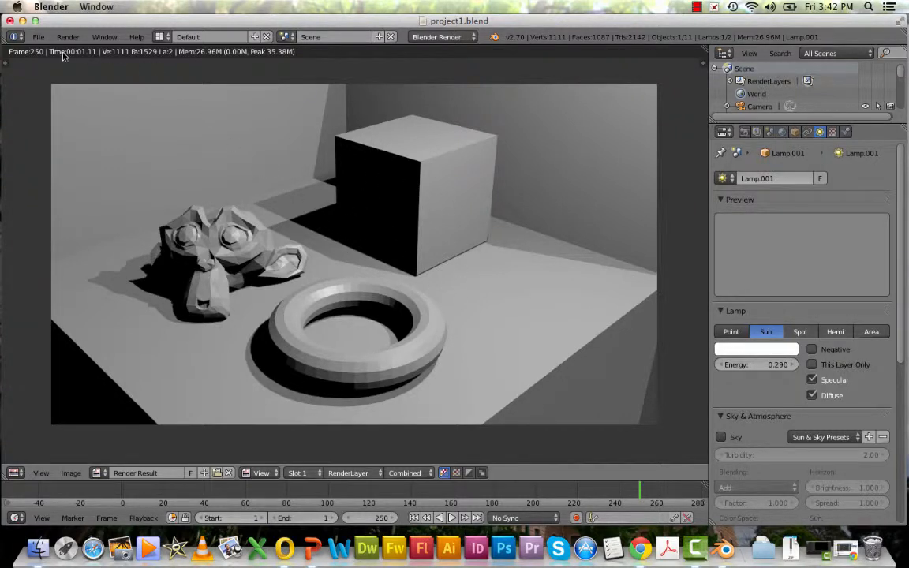
click(731, 331)
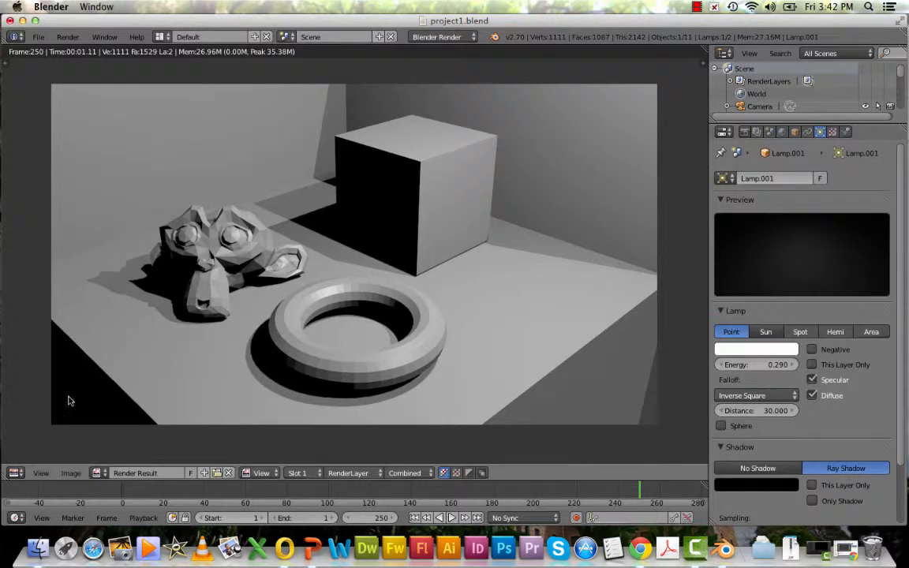
Return to the 3D View and apply smooth shading to the monkey head
click(15, 473)
click(26, 458)
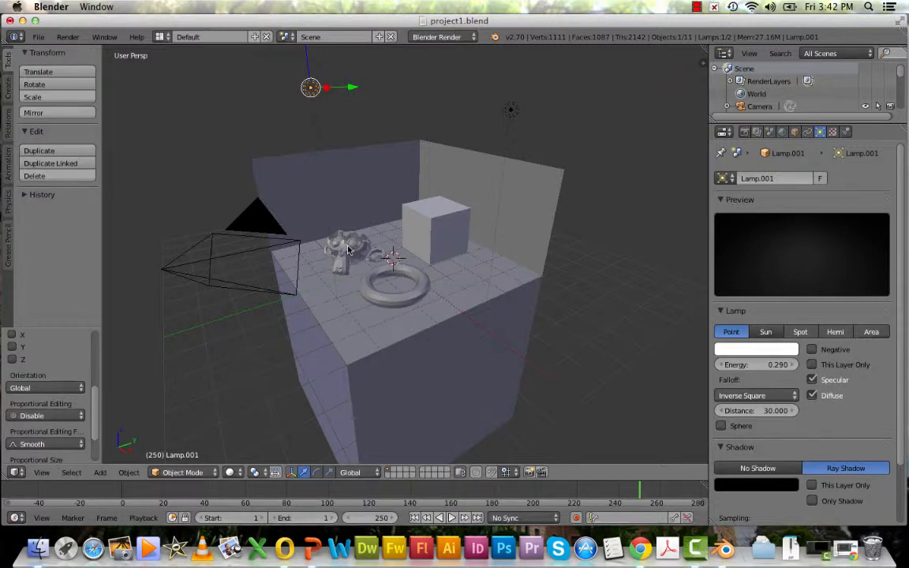
scroll(351, 251, down, 4)
scroll(351, 253, up, 6)
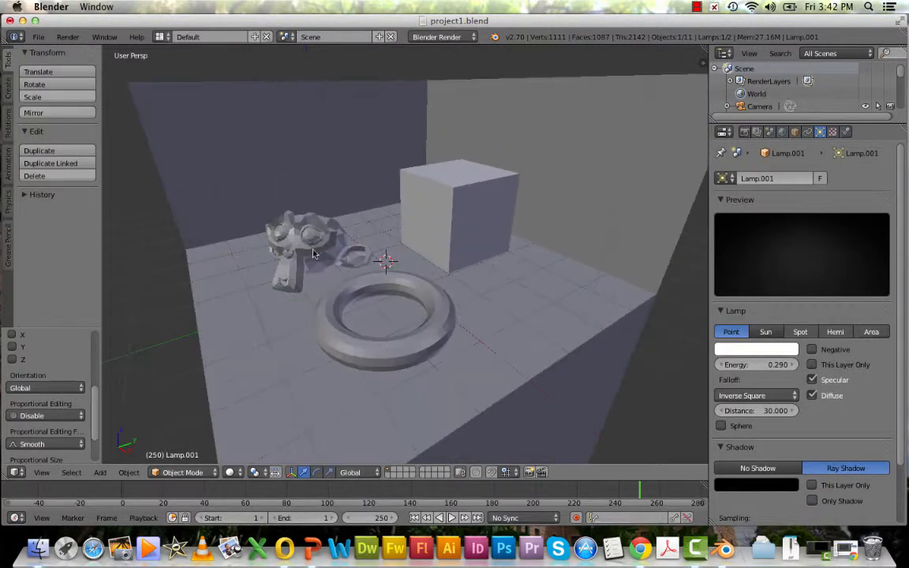
middle_drag(297, 268, 447, 278)
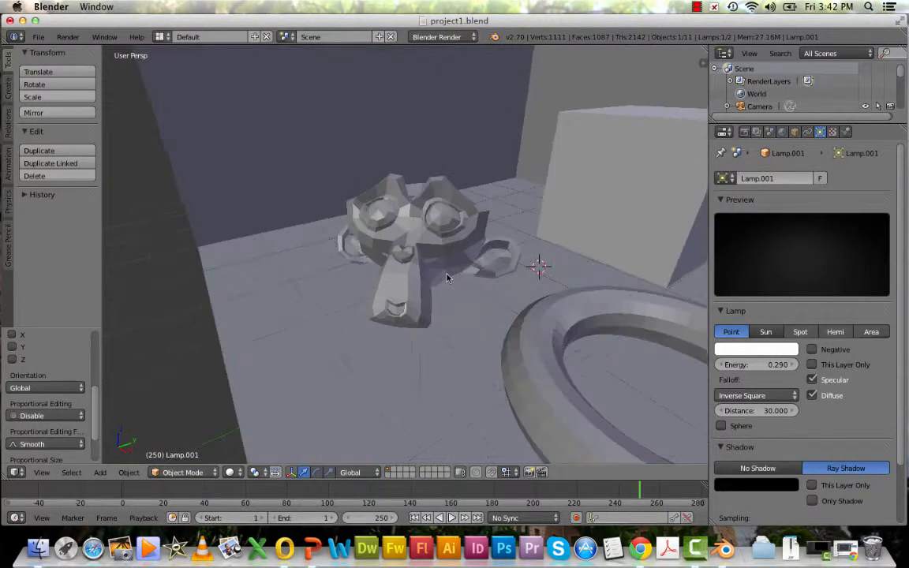
scroll(447, 278, up, 3)
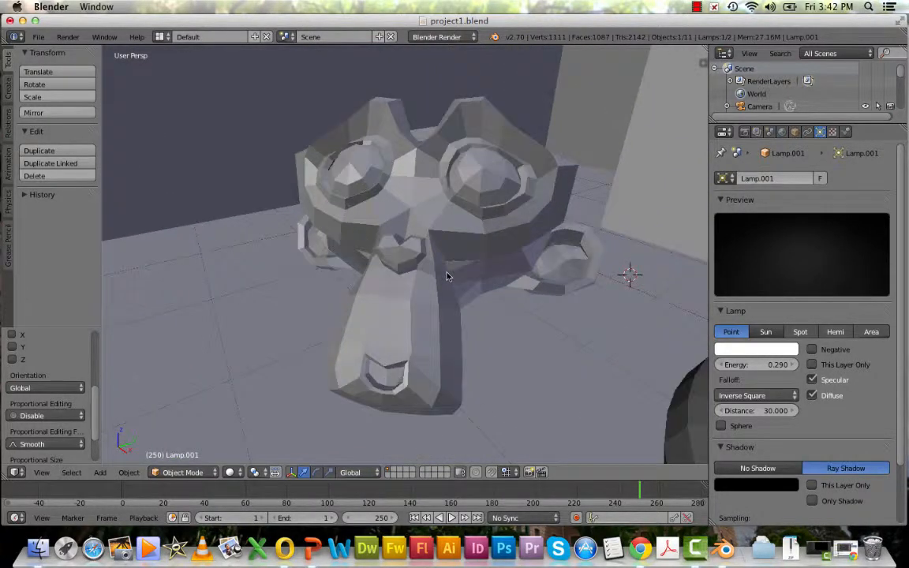
right_click(416, 192)
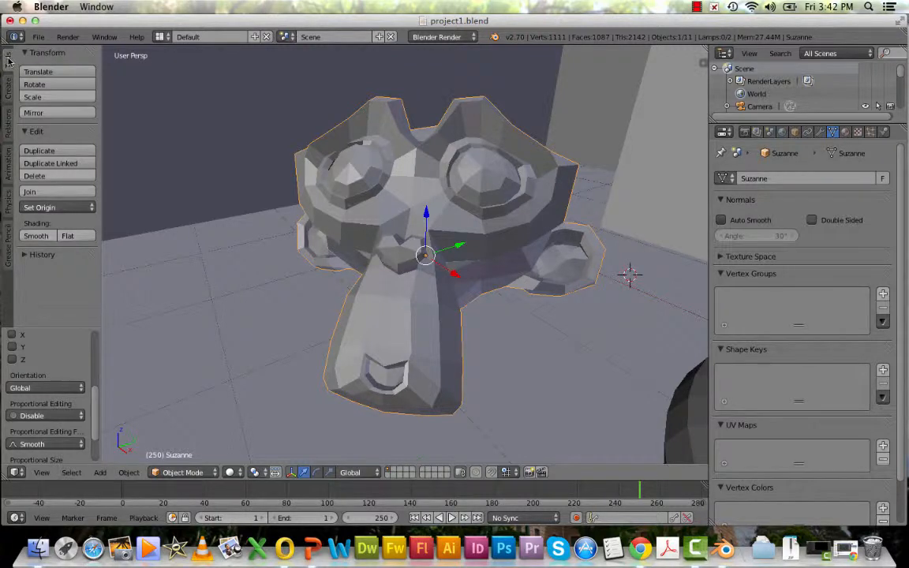
click(36, 236)
Select the torus and apply smooth shading to it
middle_drag(438, 259, 462, 284)
scroll(464, 285, up, 5)
scroll(464, 284, down, 6)
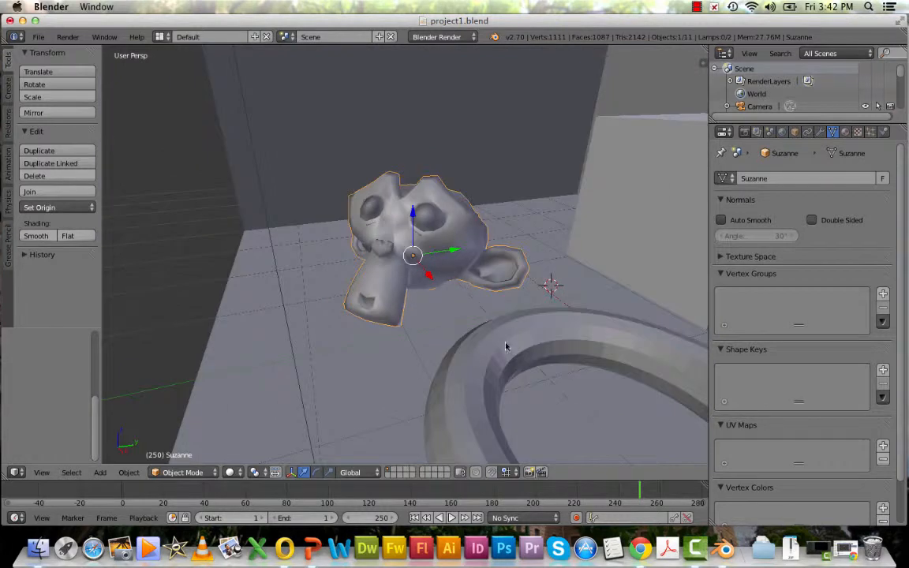
right_click(509, 351)
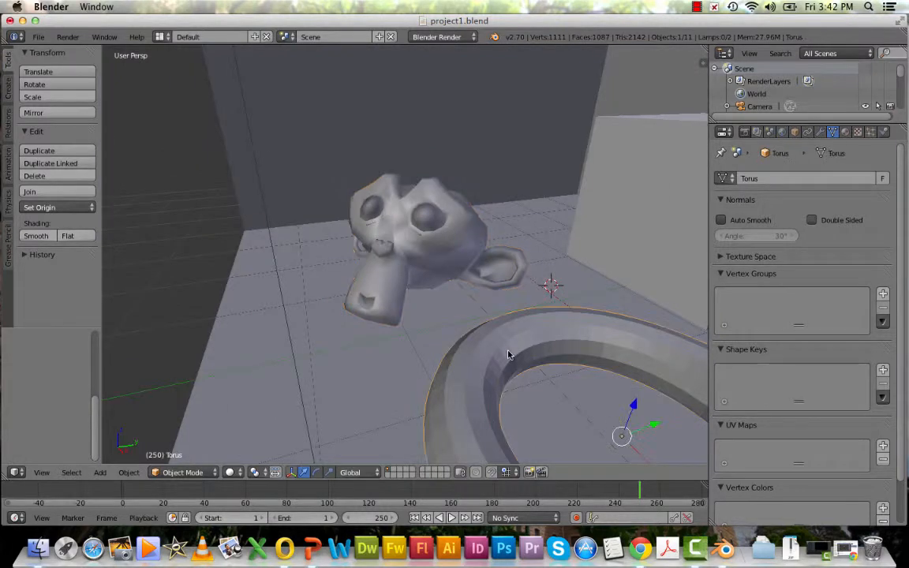
click(31, 236)
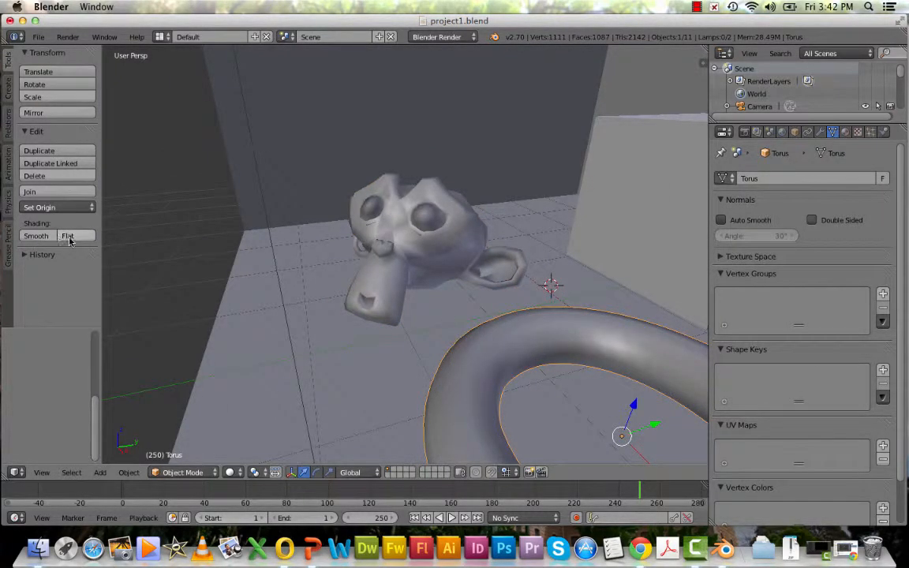
click(68, 236)
click(10, 239)
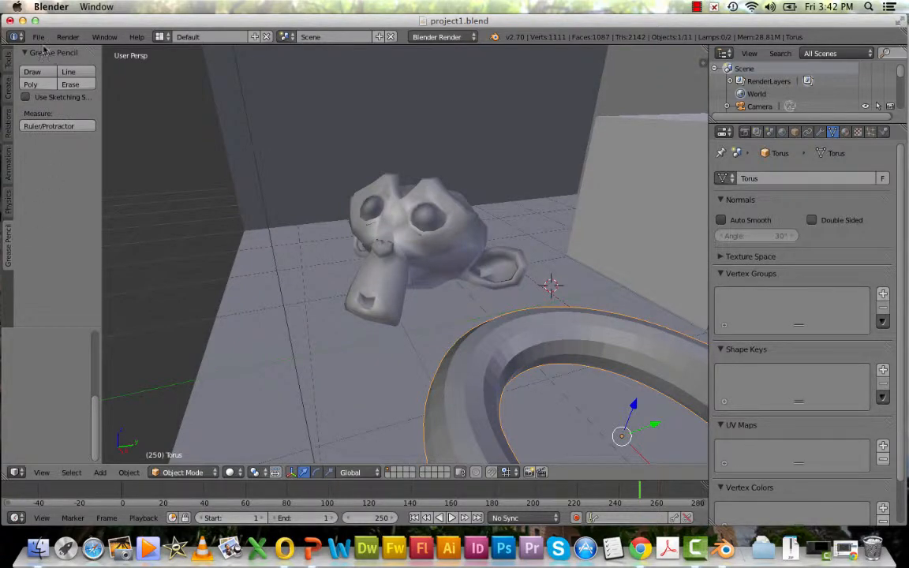
click(9, 59)
click(46, 239)
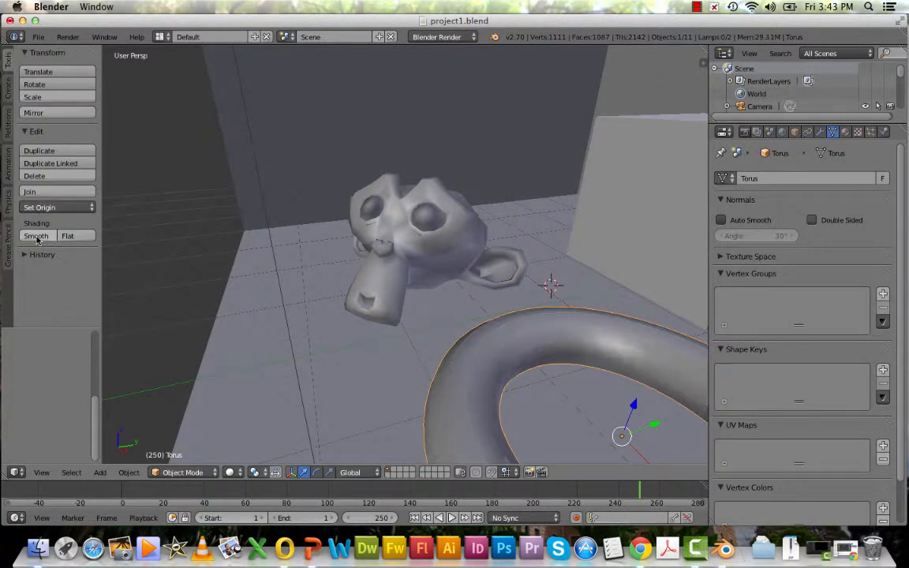
Render an image of the scene with the smoothed objects
scroll(471, 311, up, 3)
scroll(472, 311, down, 5)
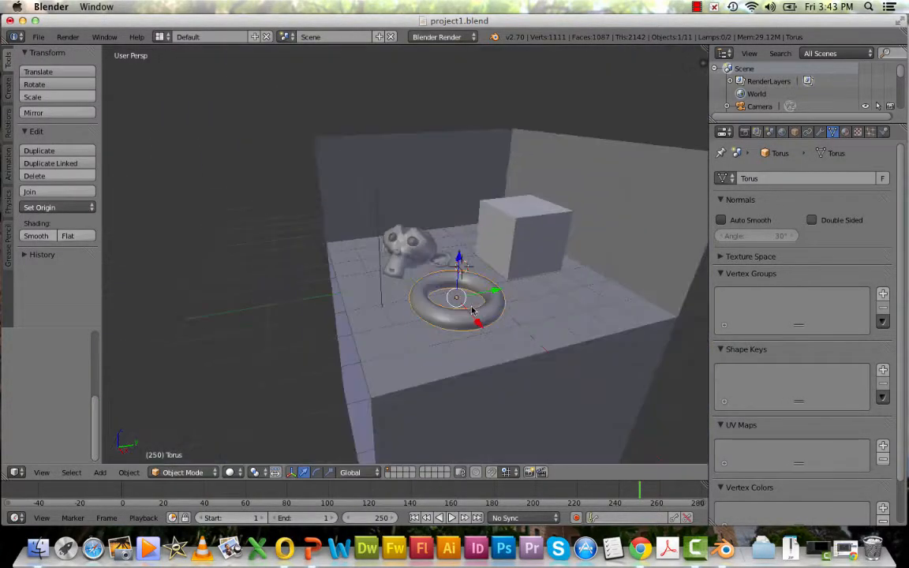
mouse_move(479, 341)
middle_down()
mouse_move(469, 355)
mouse_move(499, 359)
mouse_move(467, 329)
middle_up()
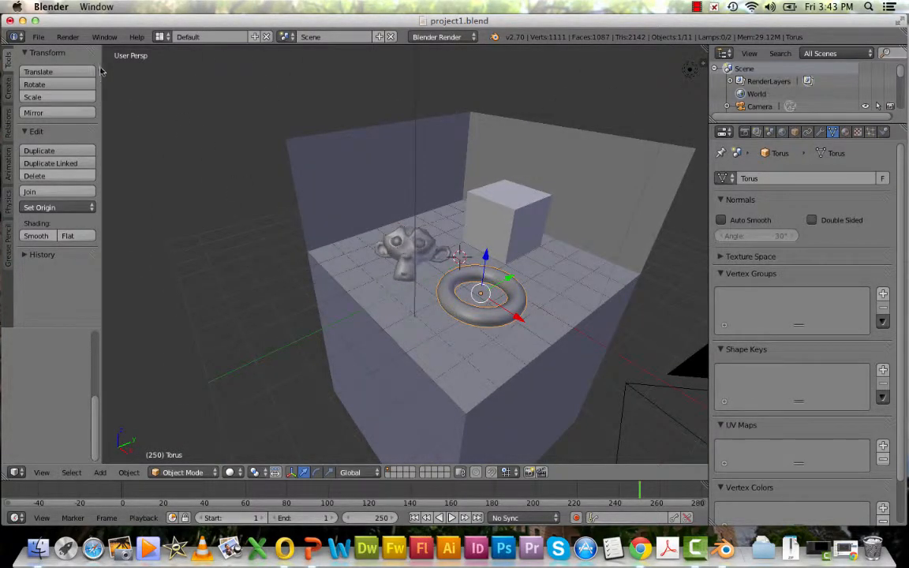
click(68, 37)
click(77, 53)
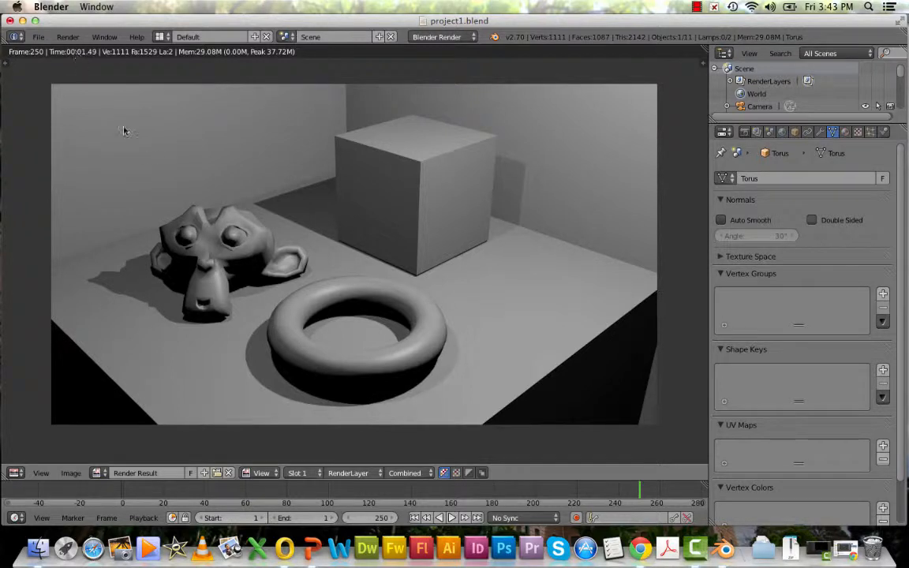
Return from the render result to the 3D View
click(870, 133)
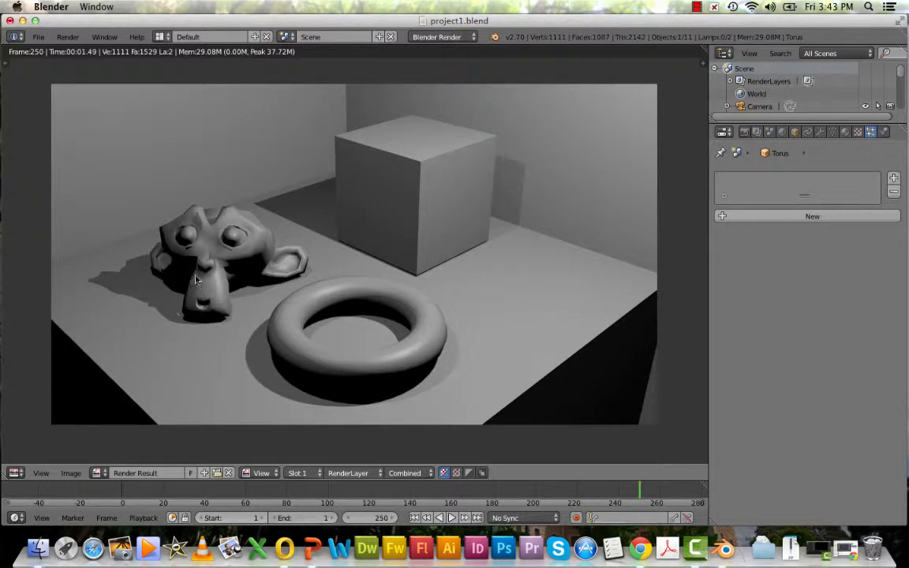
click(21, 469)
click(36, 456)
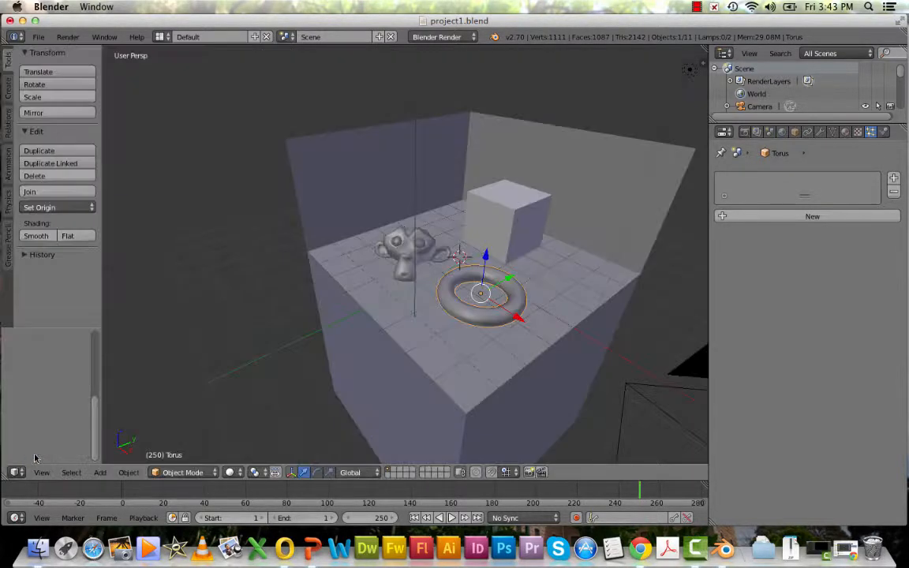
Select the cube and set its material's diffuse color to blue
right_click(492, 227)
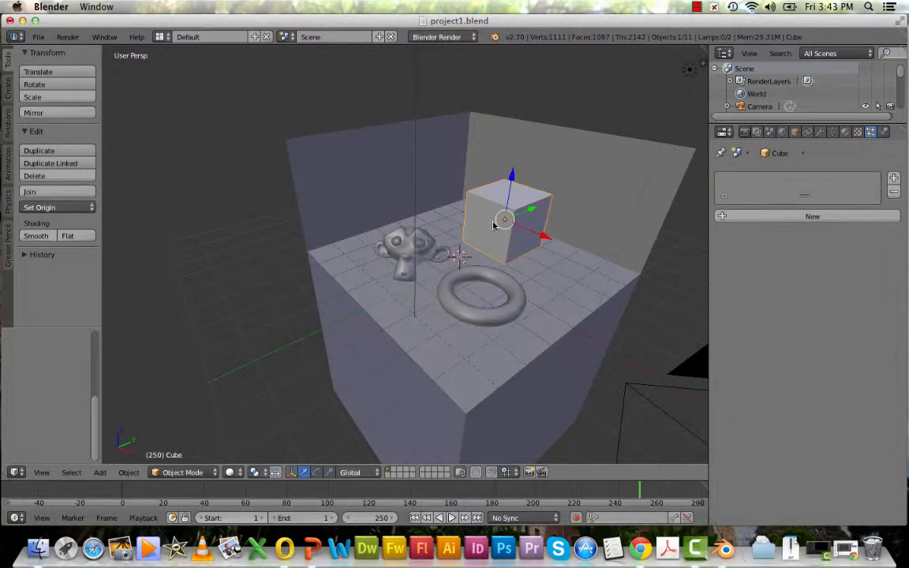
click(782, 131)
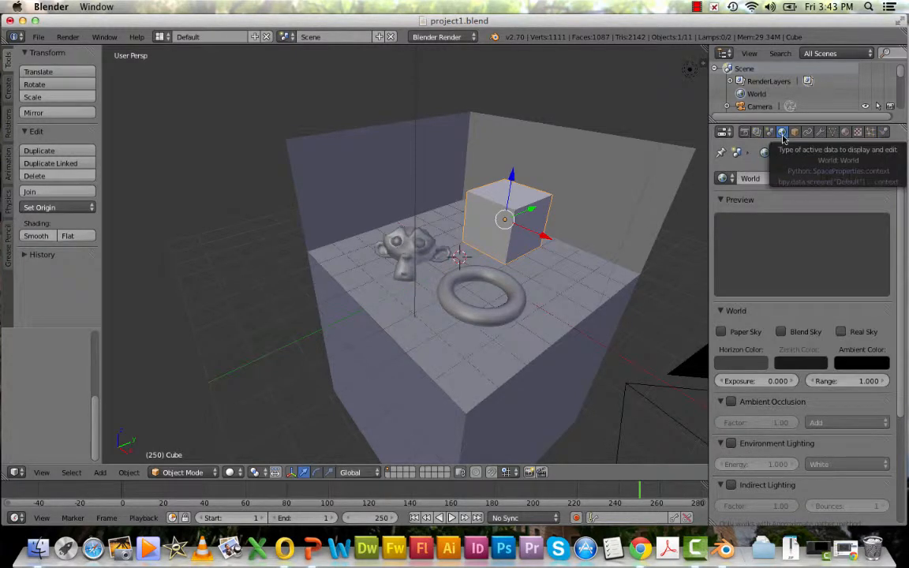
click(845, 132)
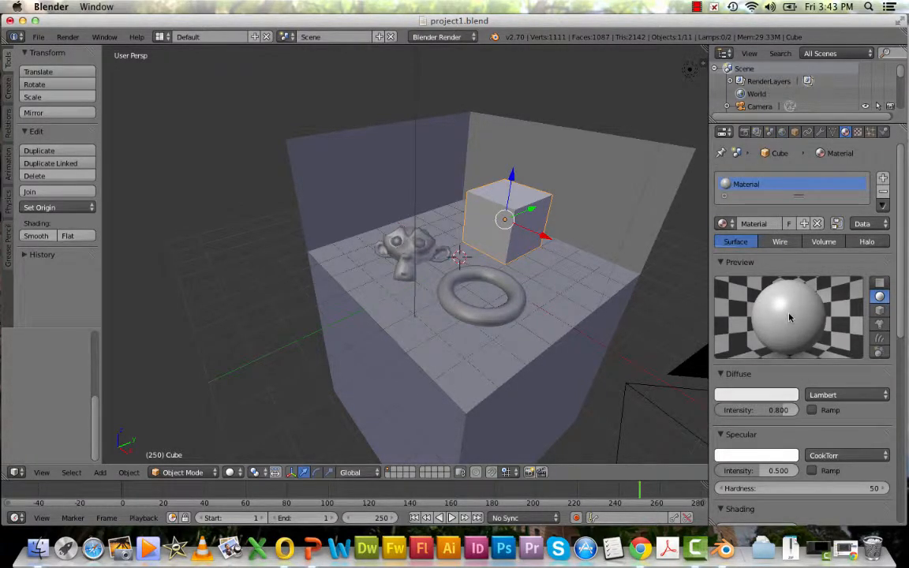
click(760, 398)
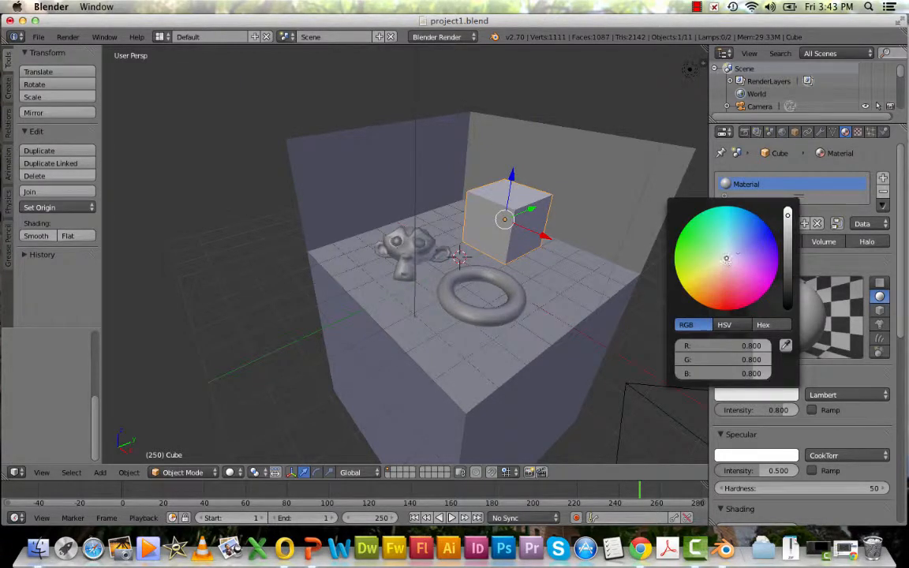
drag(726, 258, 769, 230)
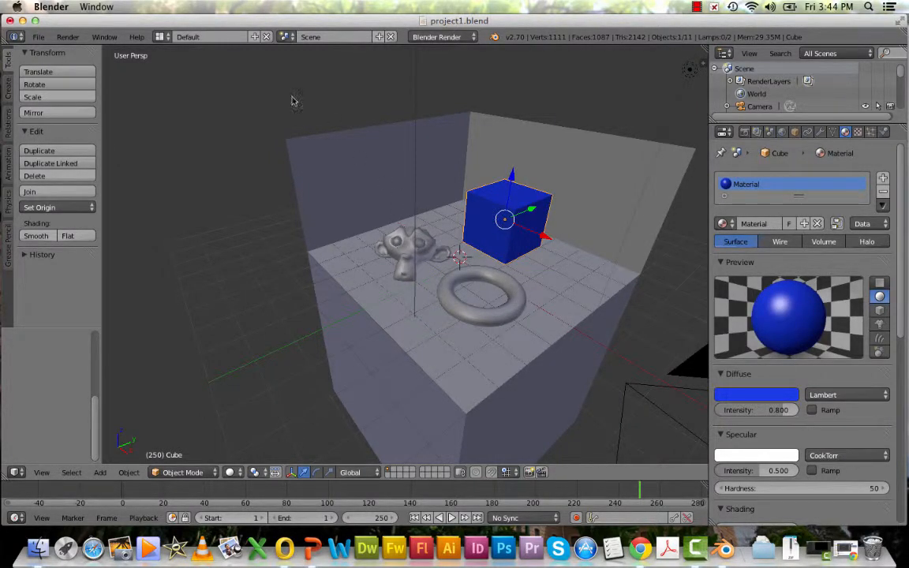
Render an image with the blue cube and return to the 3D View
click(70, 37)
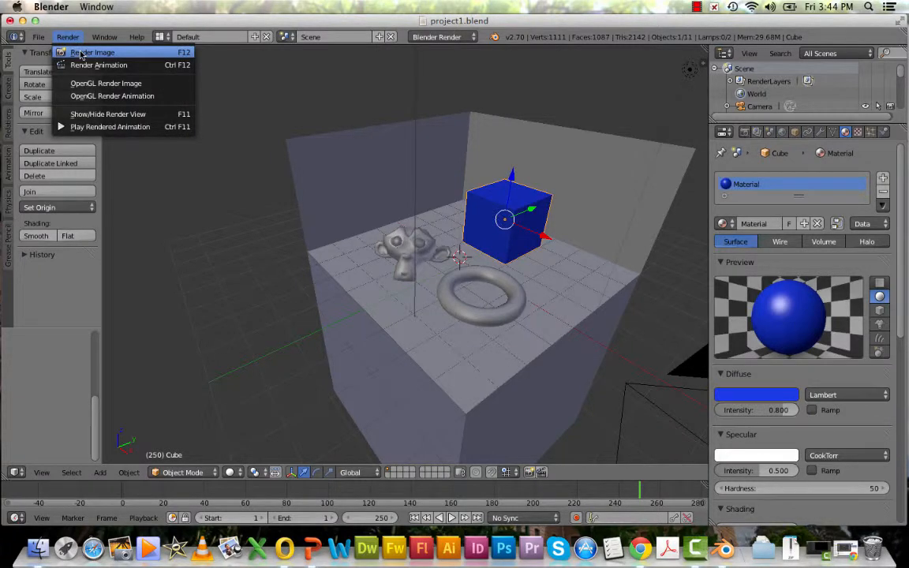
click(73, 50)
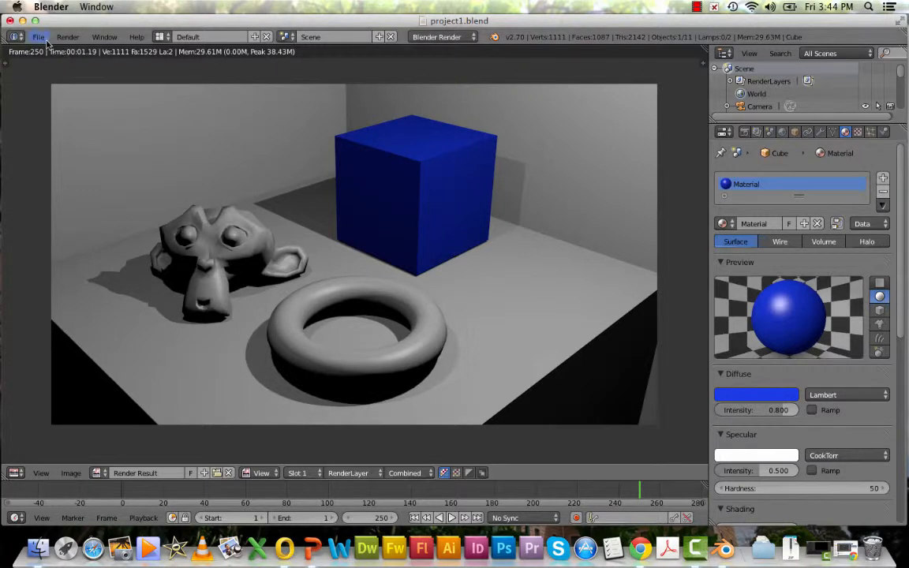
click(15, 473)
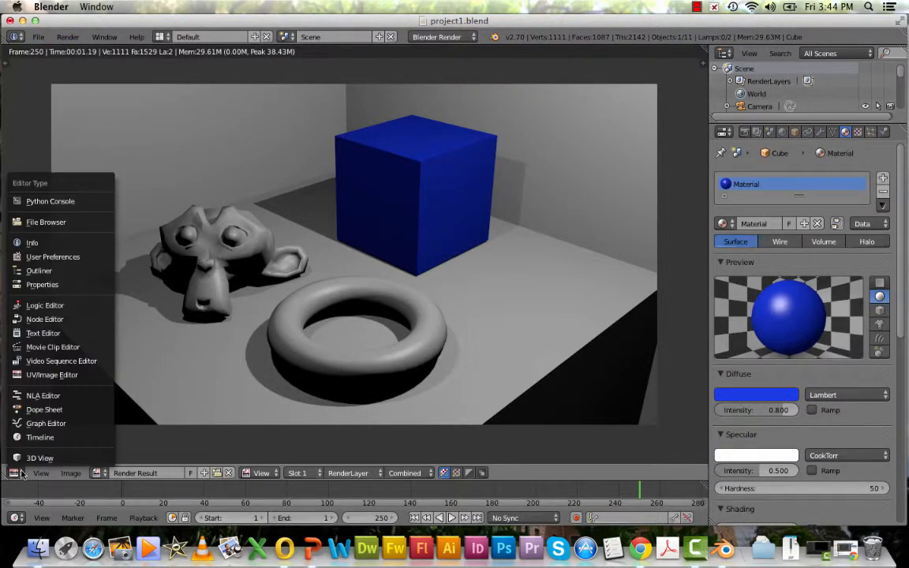
click(30, 463)
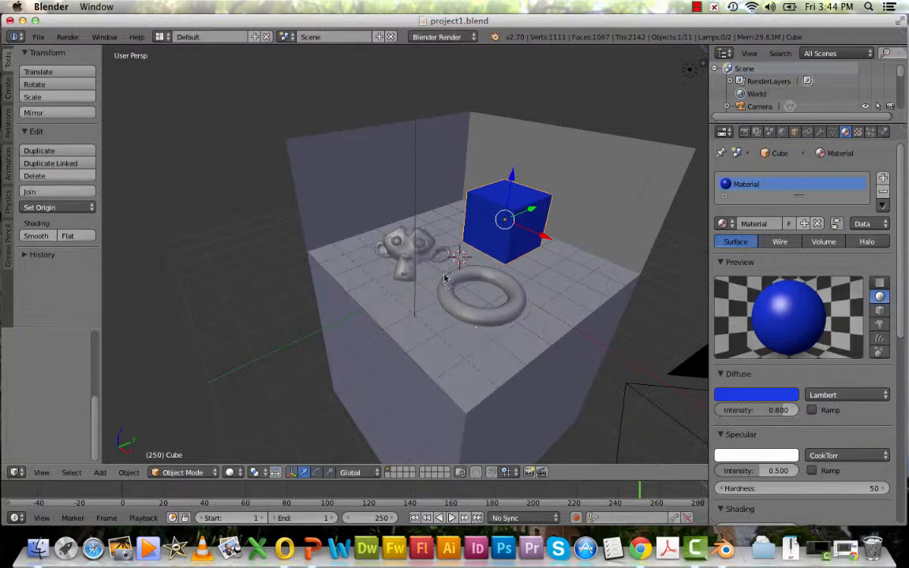
Select the monkey head, add a new material, and set its diffuse color to green
right_click(402, 251)
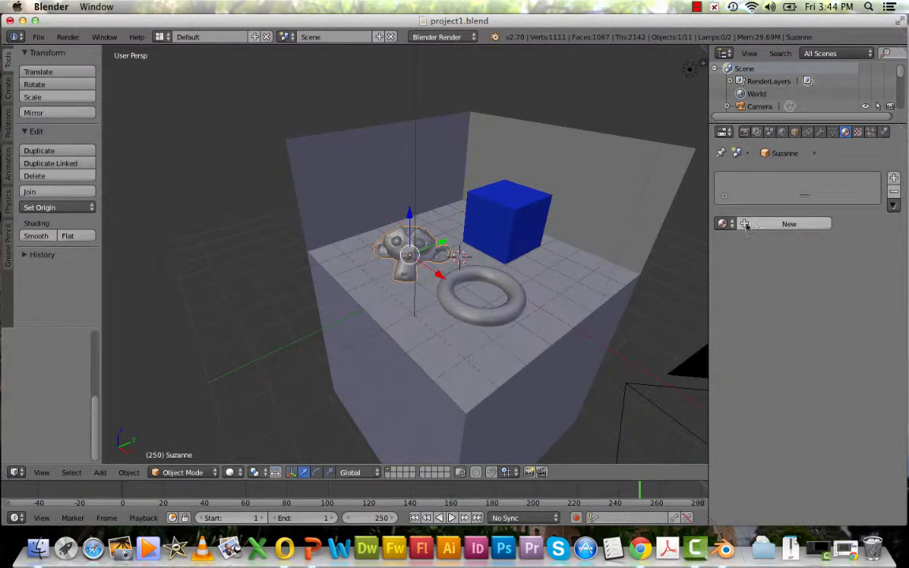
click(748, 224)
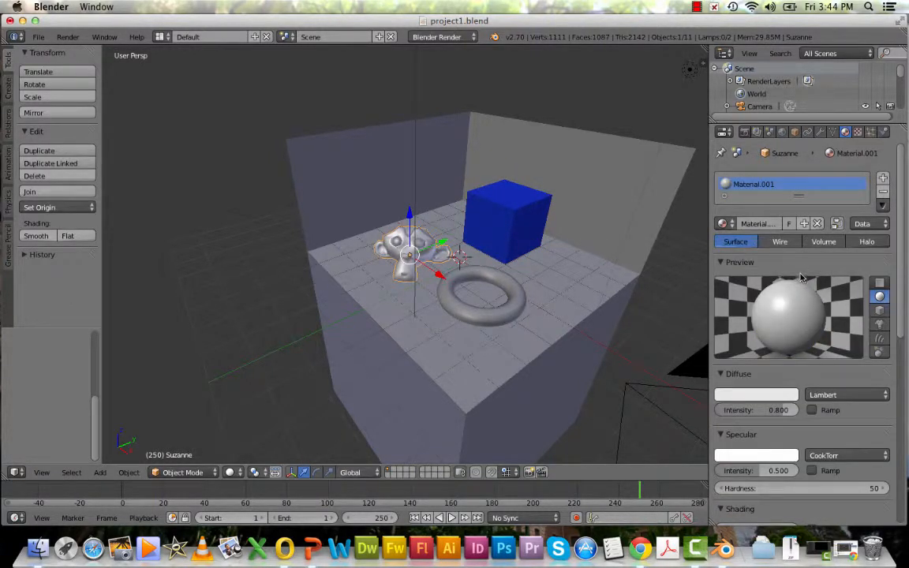
click(758, 394)
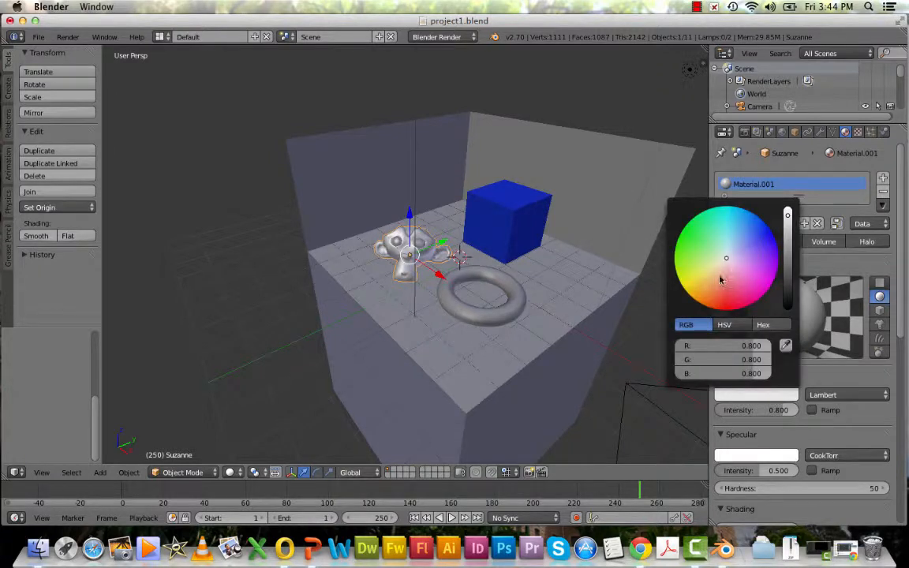
drag(727, 260, 681, 232)
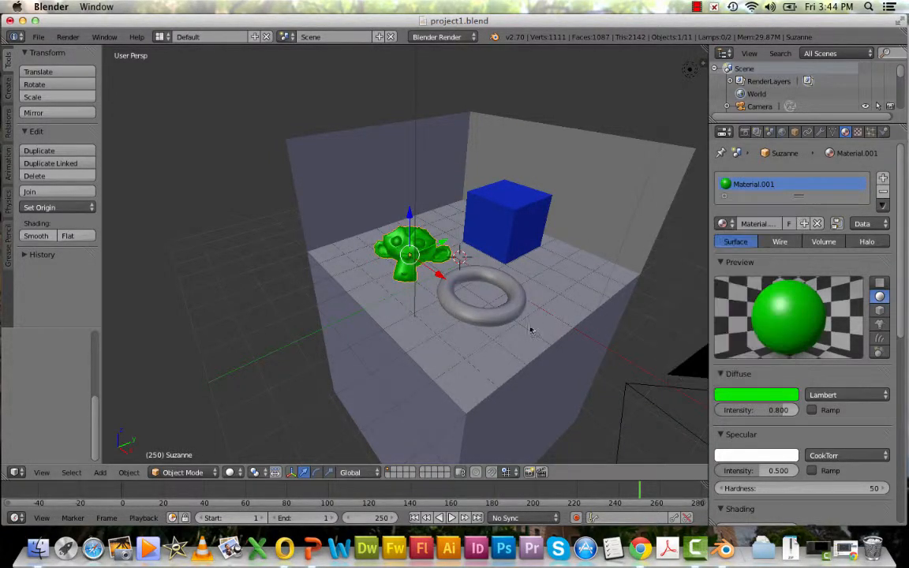
Select the torus, add a new material, and set its diffuse color to red
right_click(477, 294)
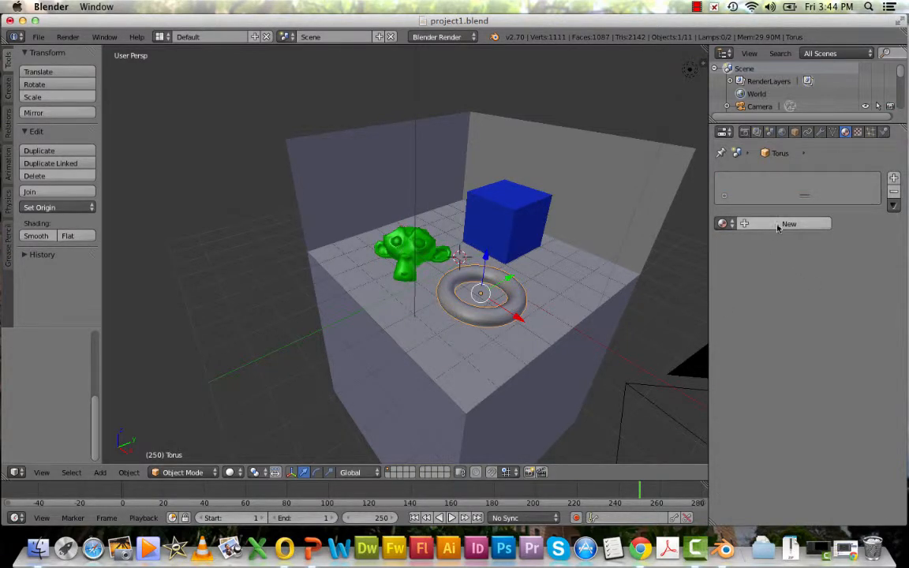
click(775, 225)
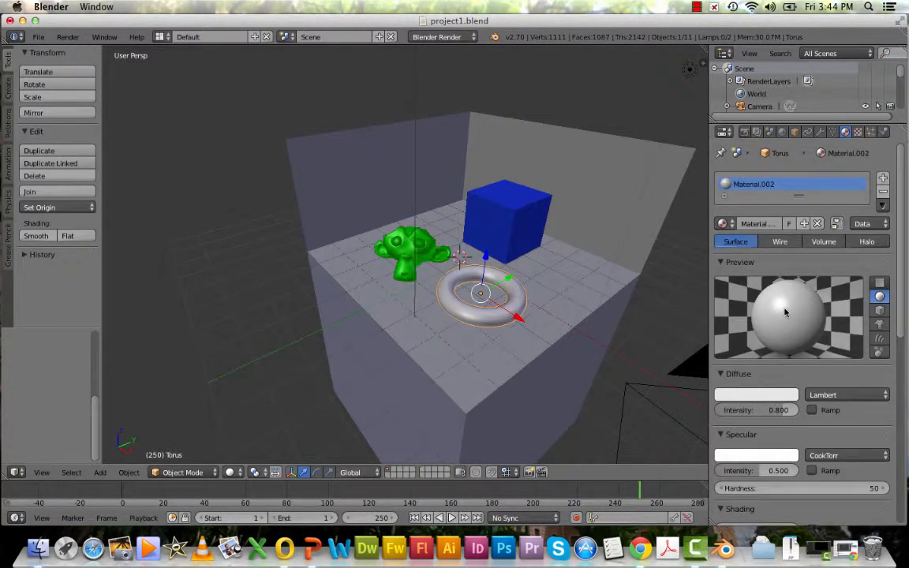
click(756, 394)
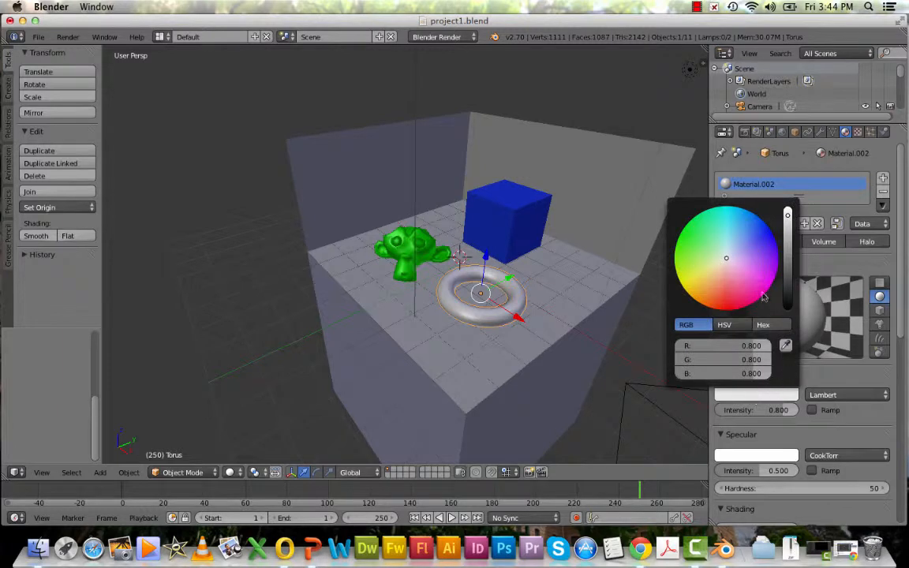
drag(727, 261, 726, 310)
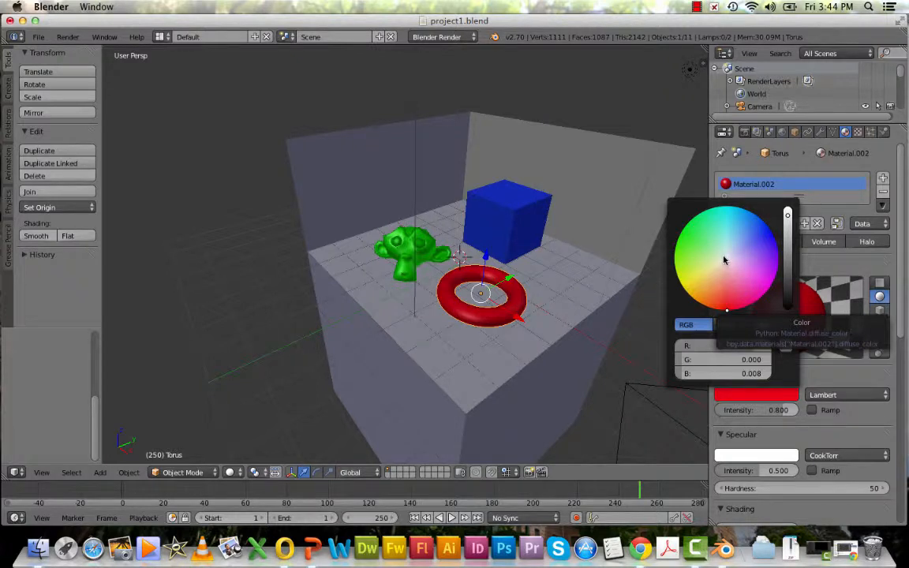
Select the back wall, add a new material, and set its diffuse color to pale yellow
right_click(550, 156)
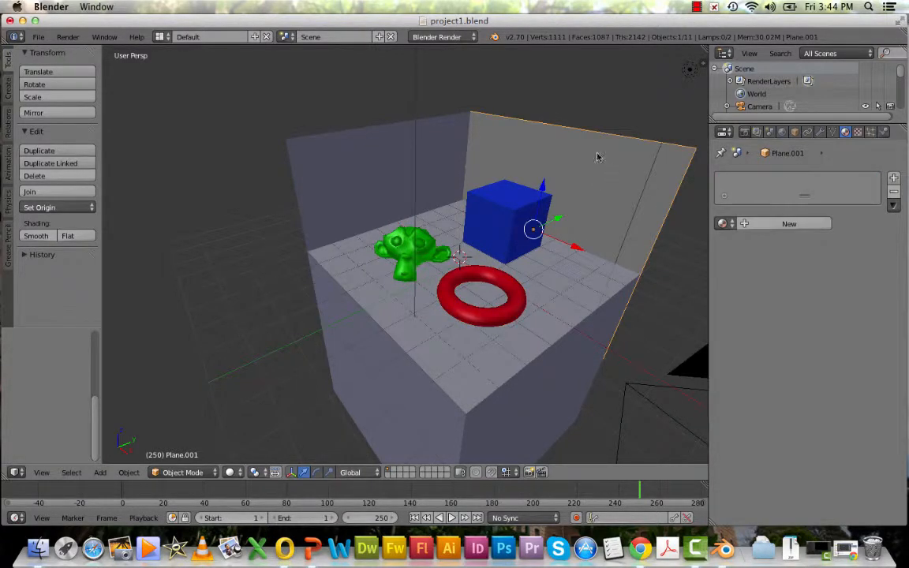
click(789, 223)
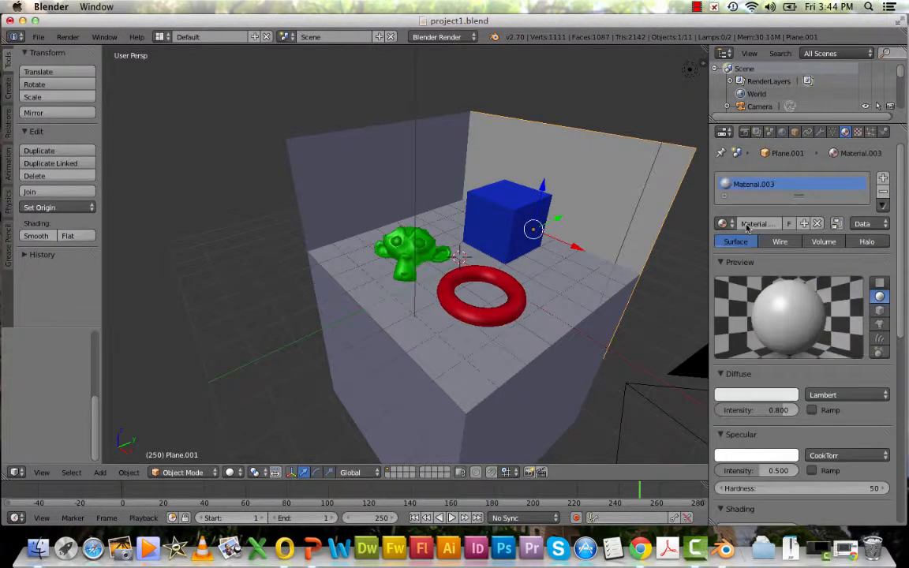
click(755, 395)
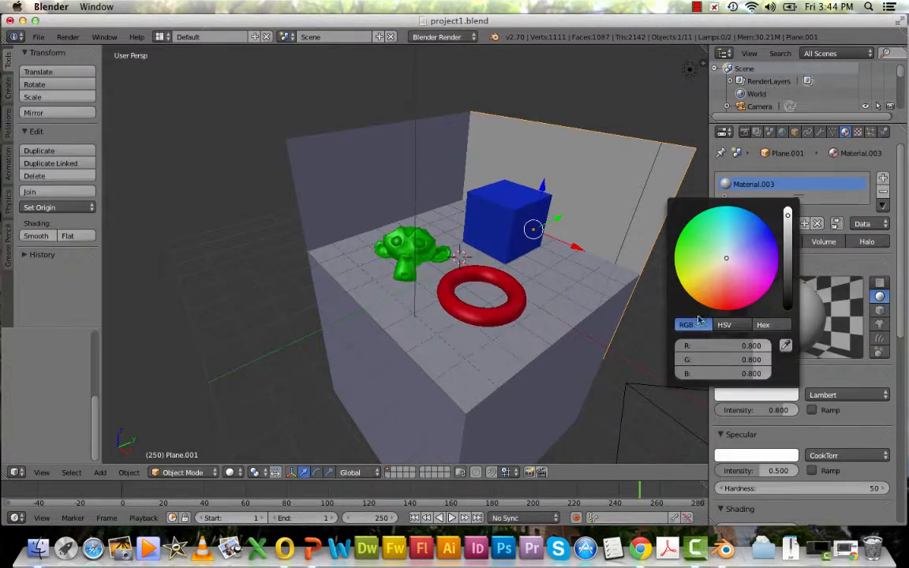
click(698, 269)
drag(699, 270, 700, 266)
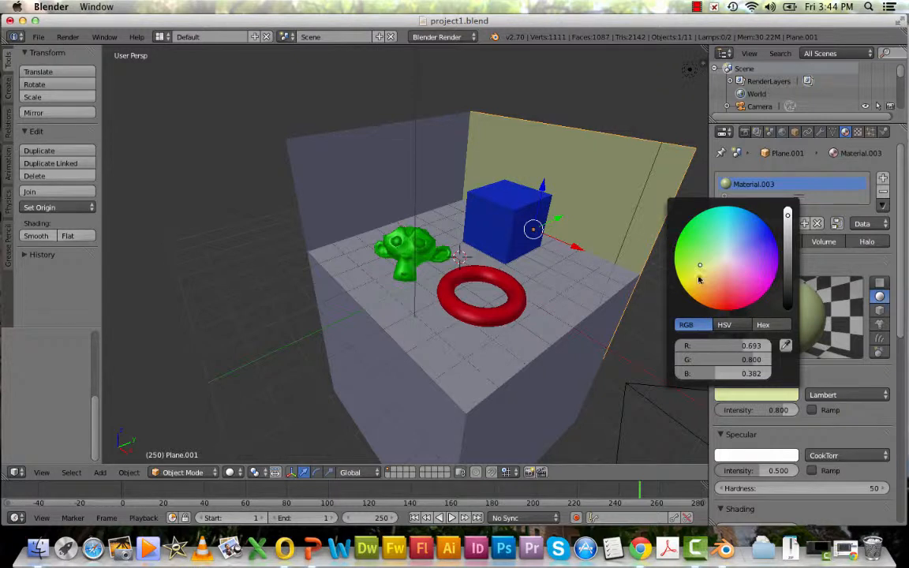
Select the left wall and assign the existing Material.003 to it
right_click(386, 181)
click(724, 224)
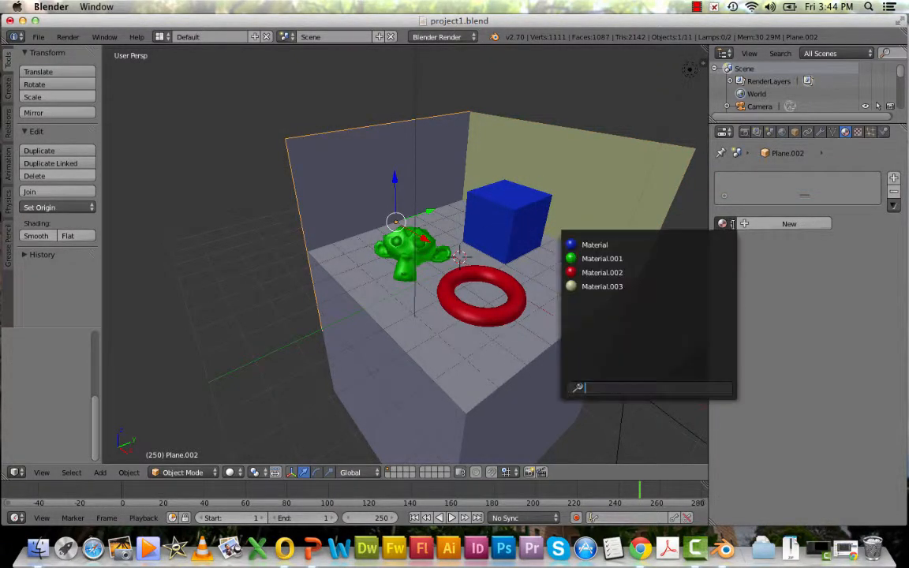
click(616, 288)
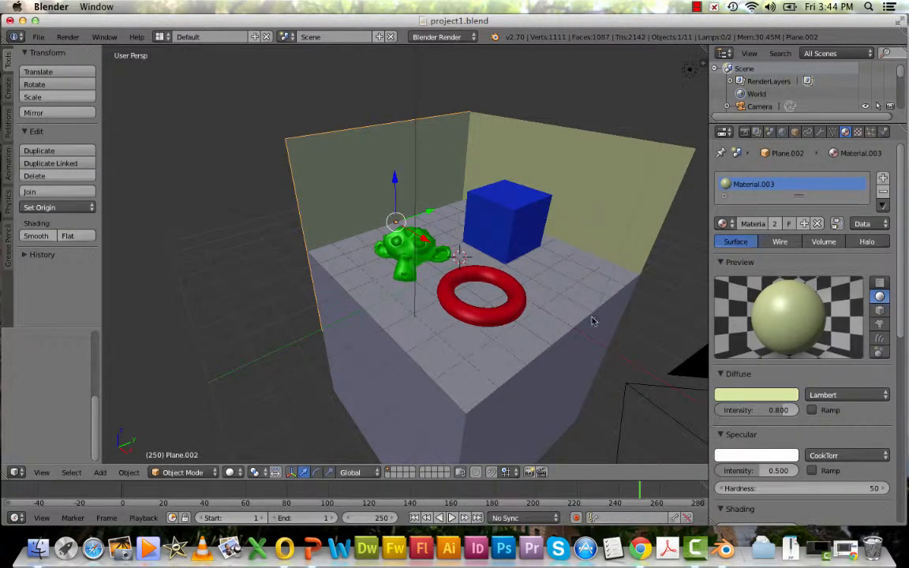
Select the floor, add a new material, and set its diffuse color to light pink
right_click(579, 288)
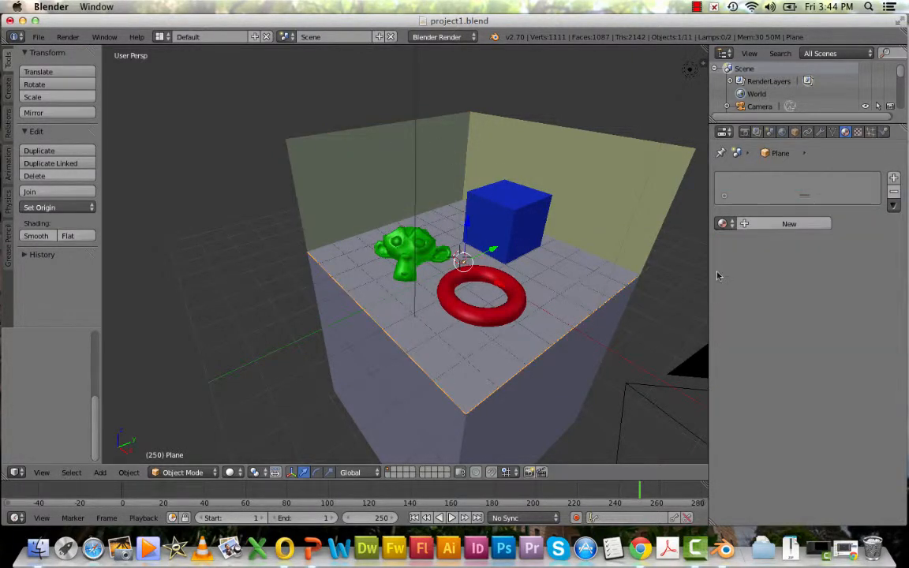
click(762, 223)
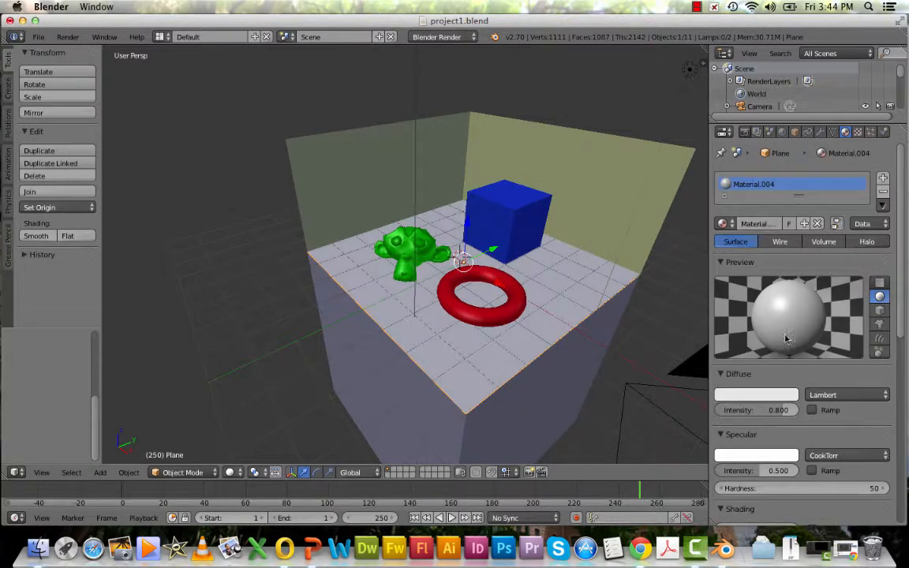
click(744, 396)
click(769, 395)
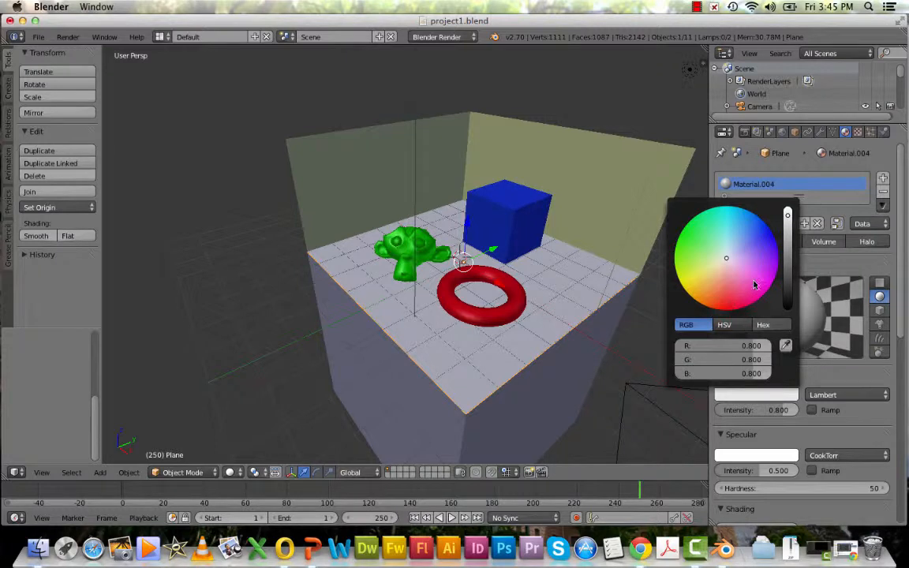
drag(743, 270, 735, 263)
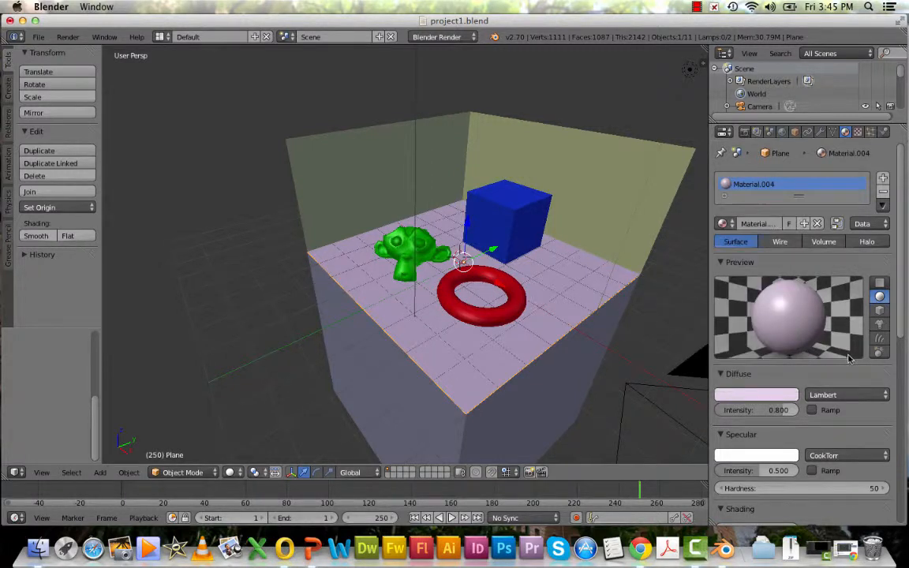
Select the front right wall, add a new material, and set its diffuse color to magenta
right_click(575, 387)
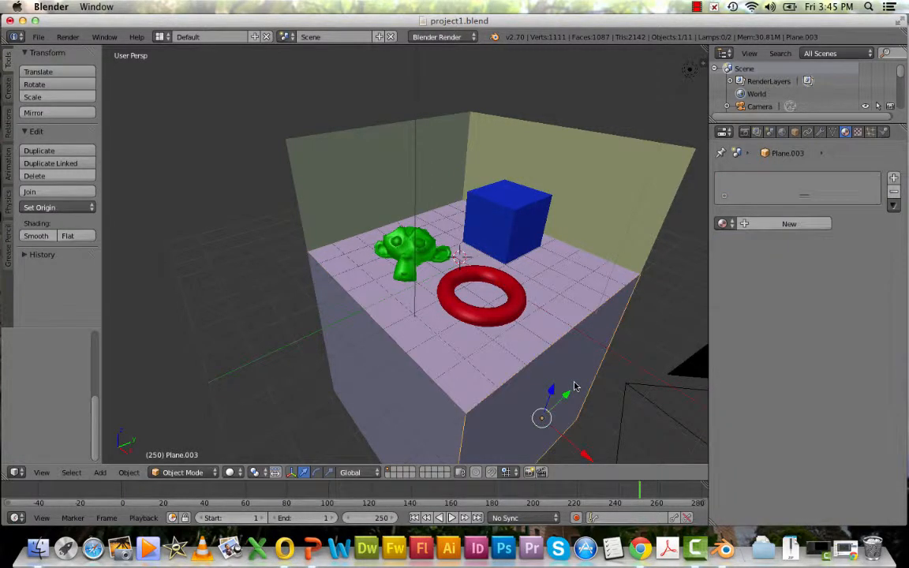
click(743, 225)
click(759, 394)
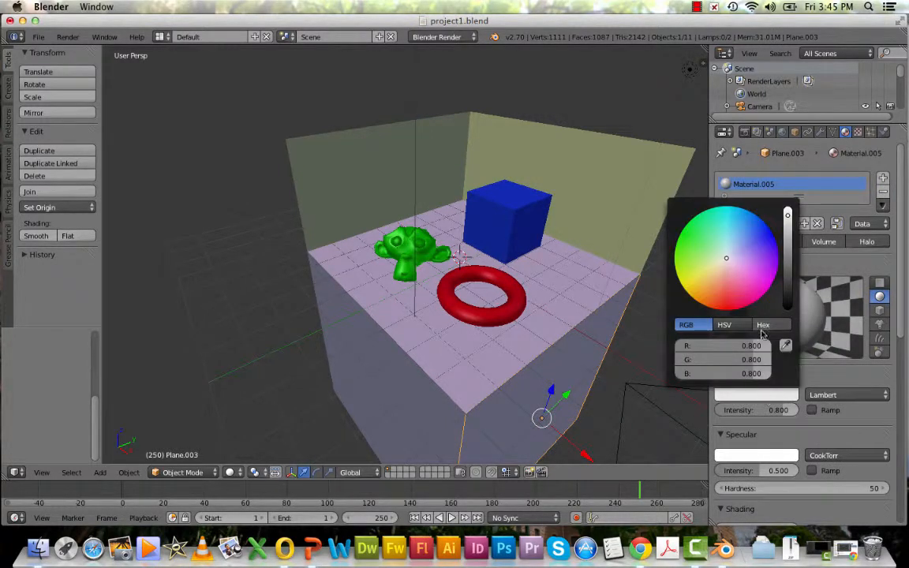
drag(755, 301, 757, 294)
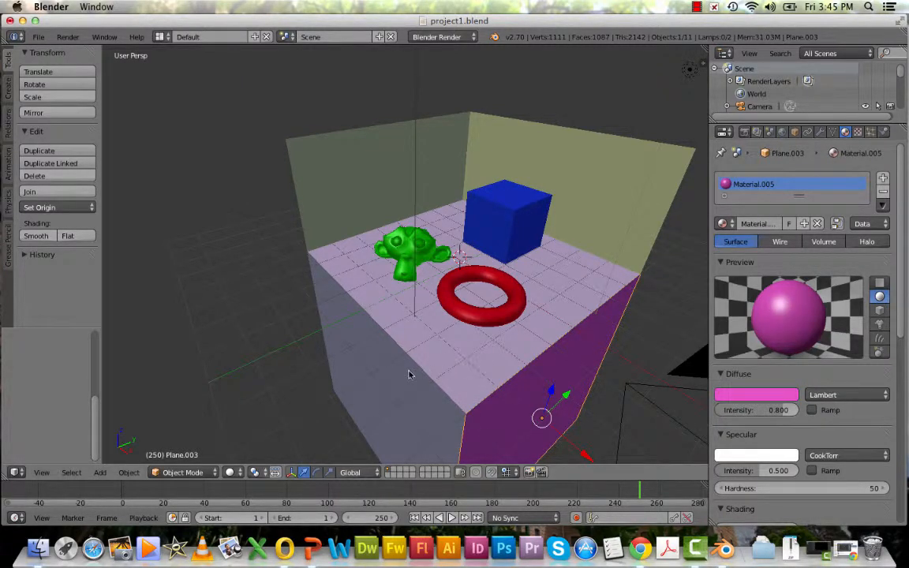
Select the front left wall and assign the existing Material.005 to it
right_click(369, 338)
click(731, 226)
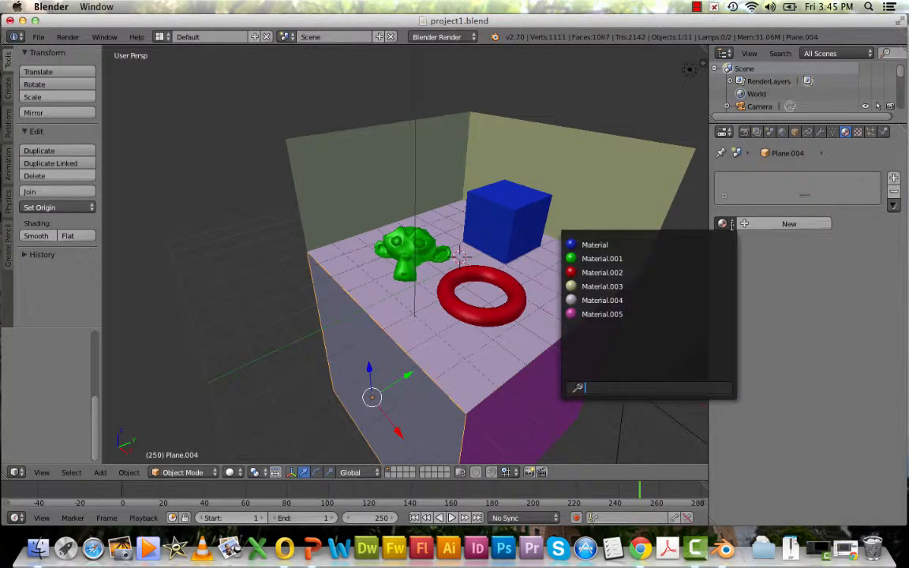
click(621, 314)
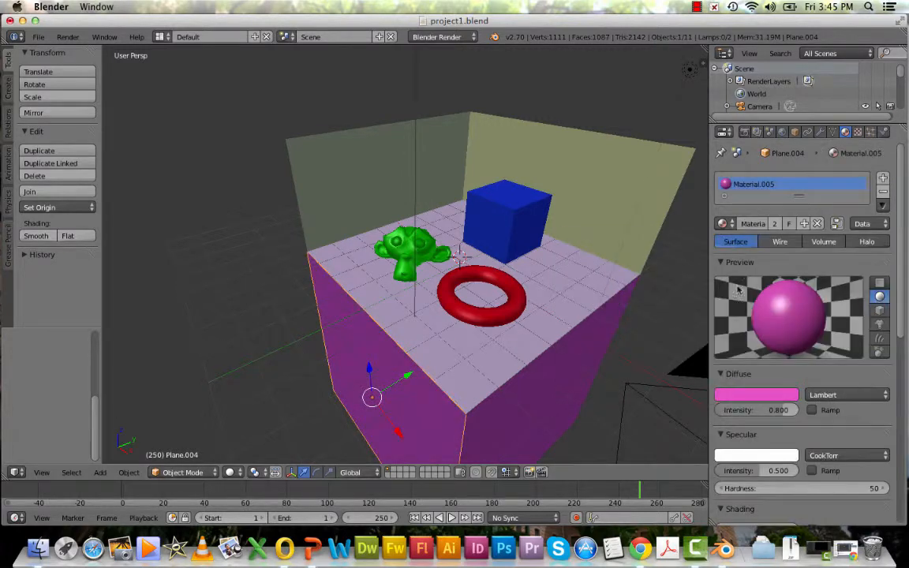
Render an image of the colored scene and return to the 3D View
click(67, 37)
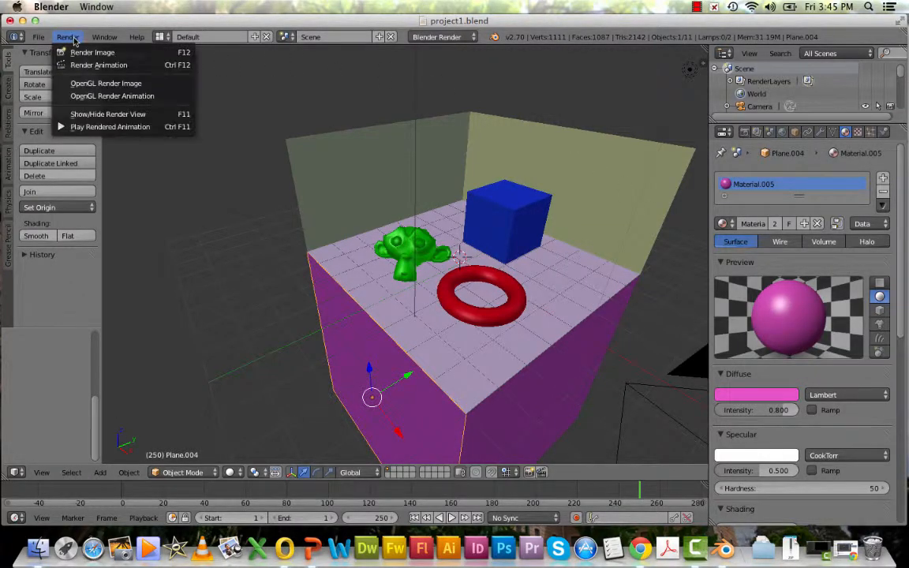
click(89, 53)
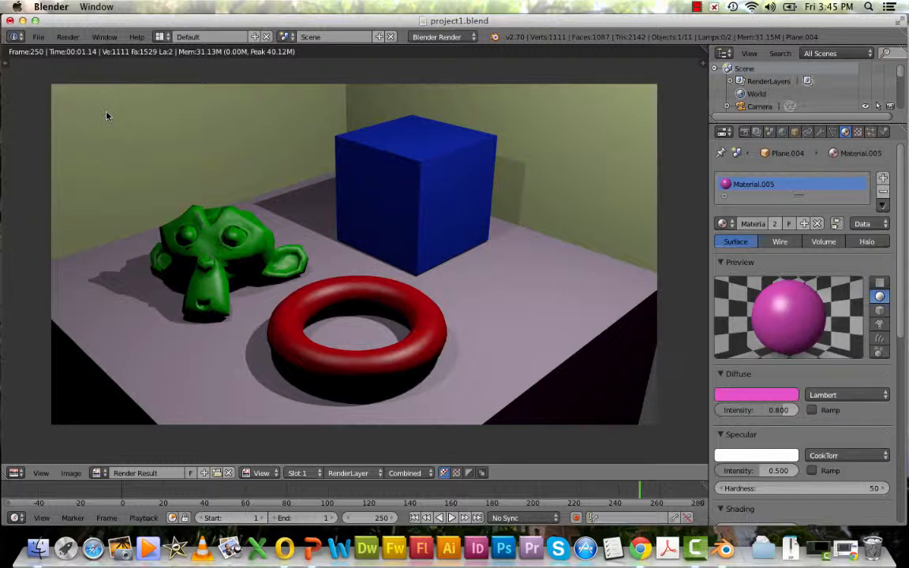
click(16, 474)
click(35, 457)
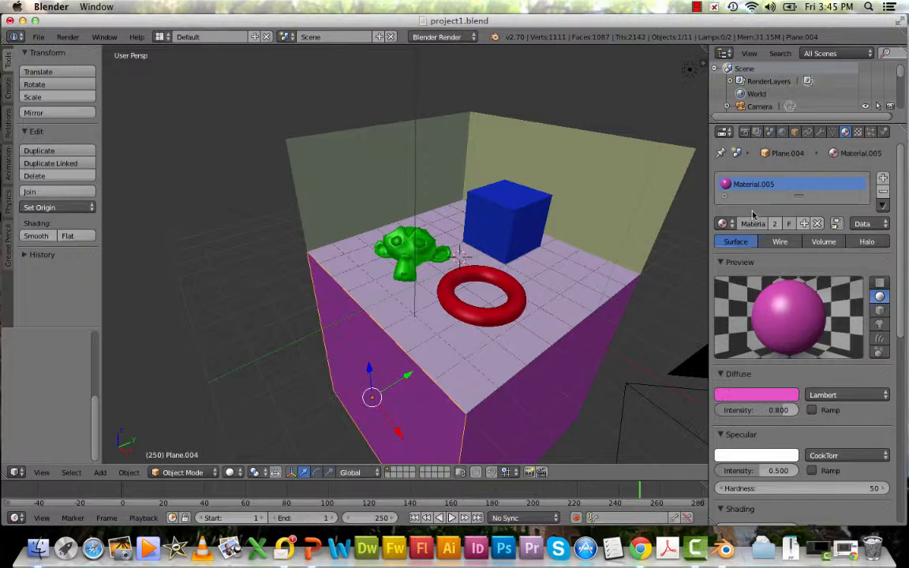
Select the floor and enable Mirror on its material with a reflectivity of 0.241
right_click(594, 281)
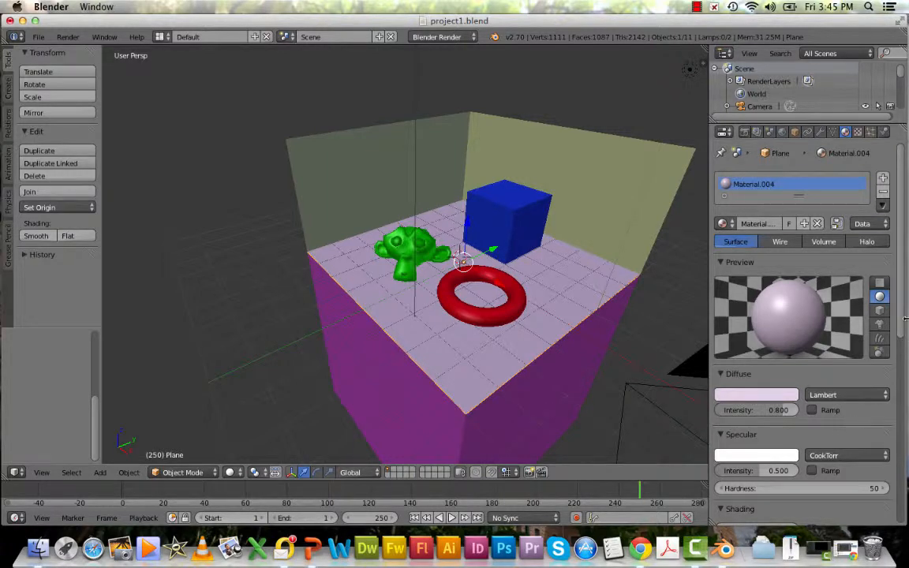
drag(899, 316, 901, 513)
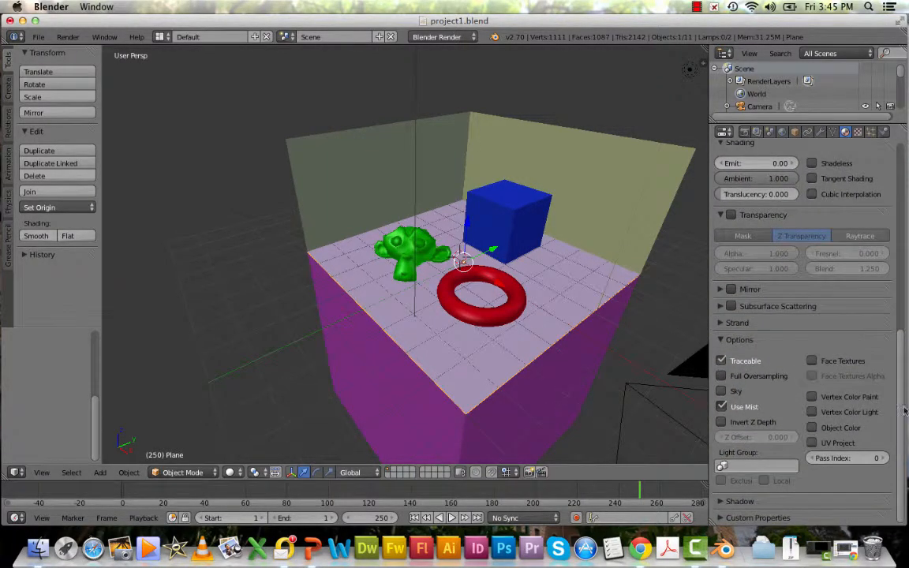
click(722, 290)
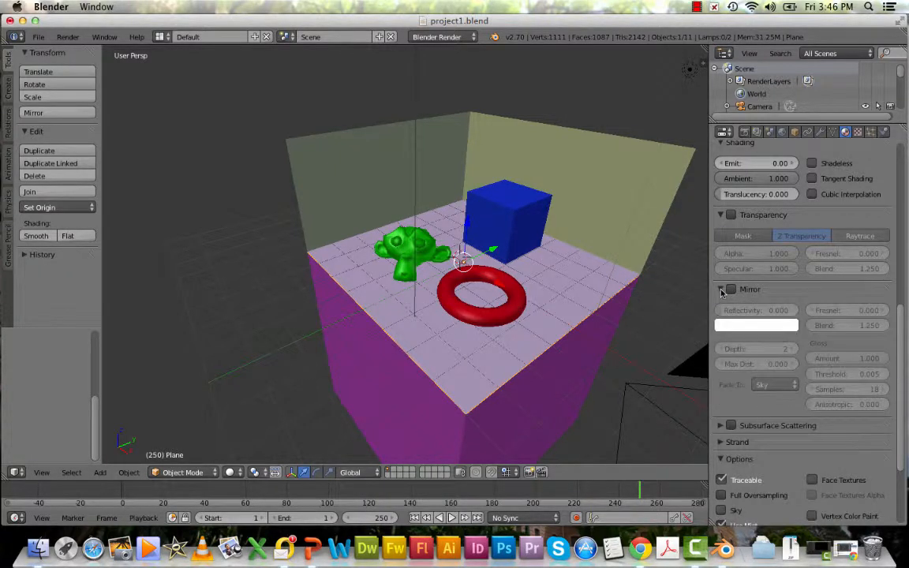
click(730, 290)
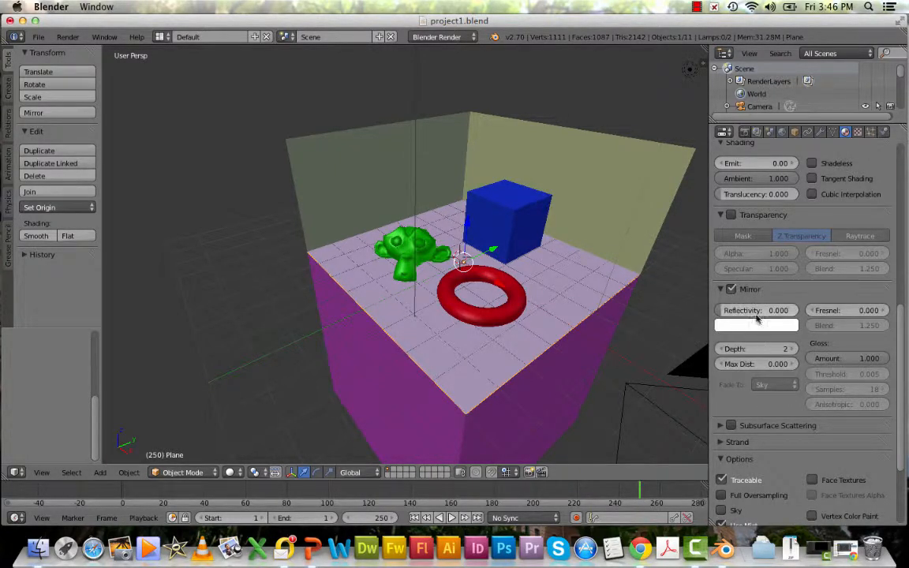
drag(756, 312, 759, 313)
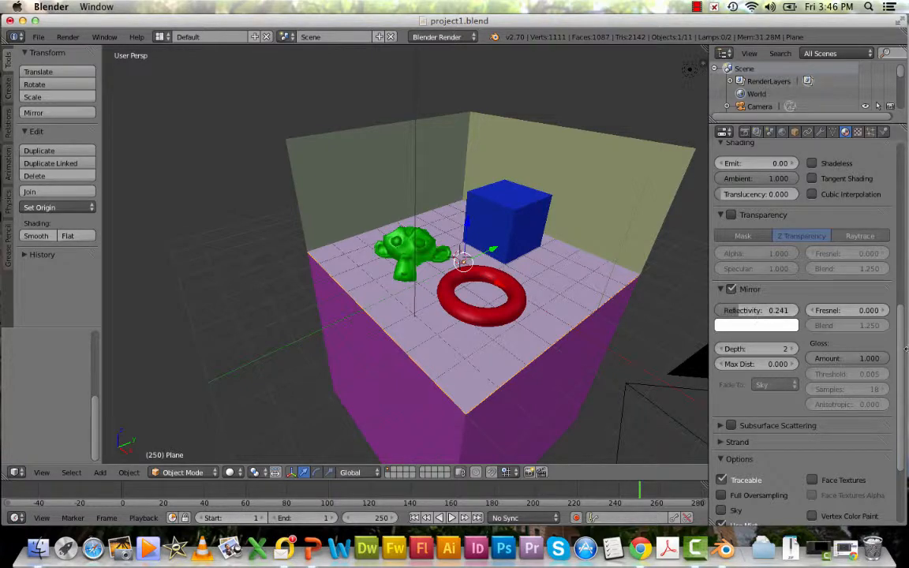
Render an image to check the floor's reflections
scroll(902, 328, up, 3)
drag(902, 327, 901, 241)
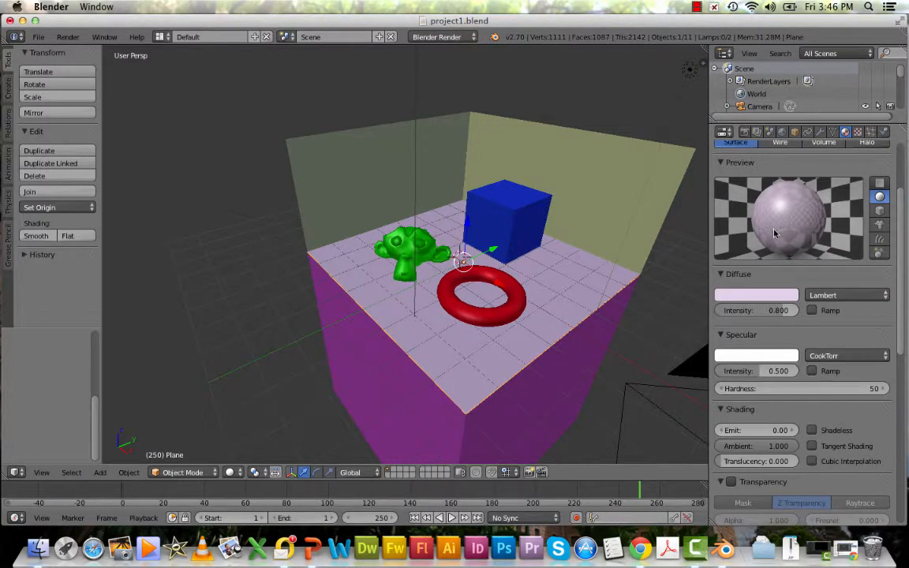
click(68, 37)
click(74, 51)
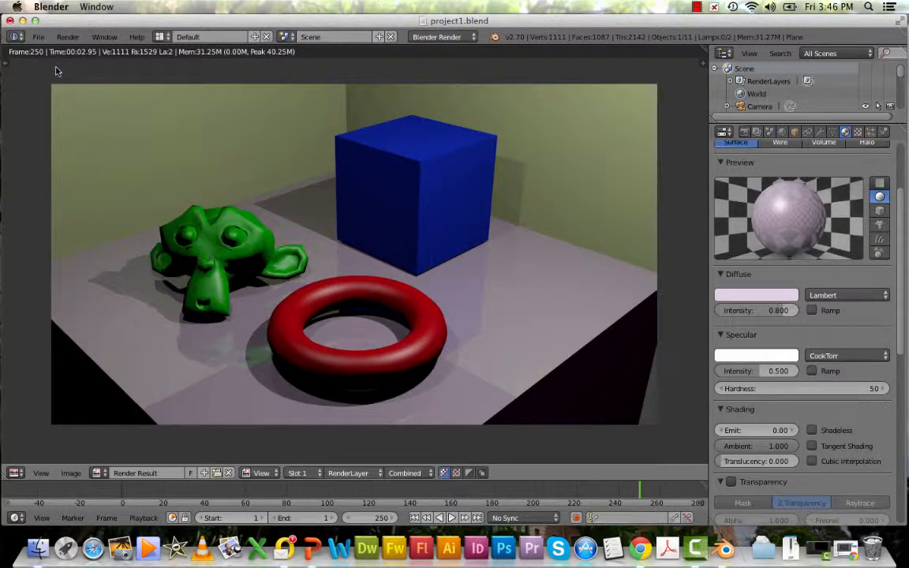
Render the animation to the output folder
click(67, 36)
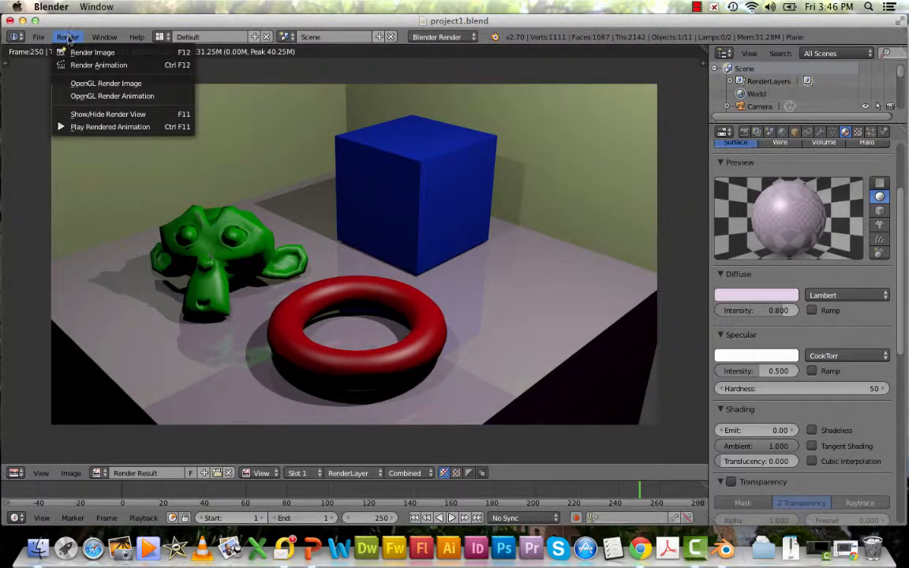
click(80, 66)
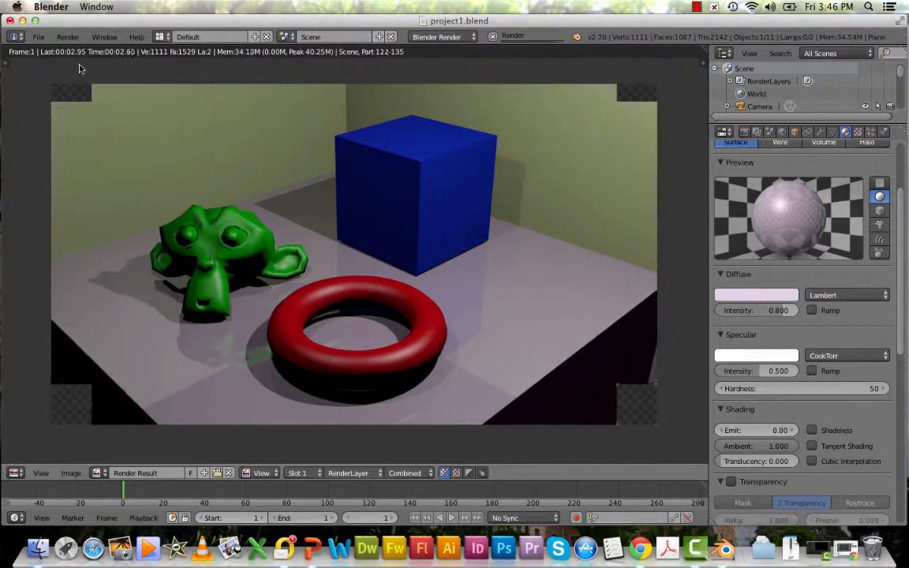
In Finder, open the rendered 0001.jpg from the Renders folder to view it, then close it and the Finder window
click(37, 548)
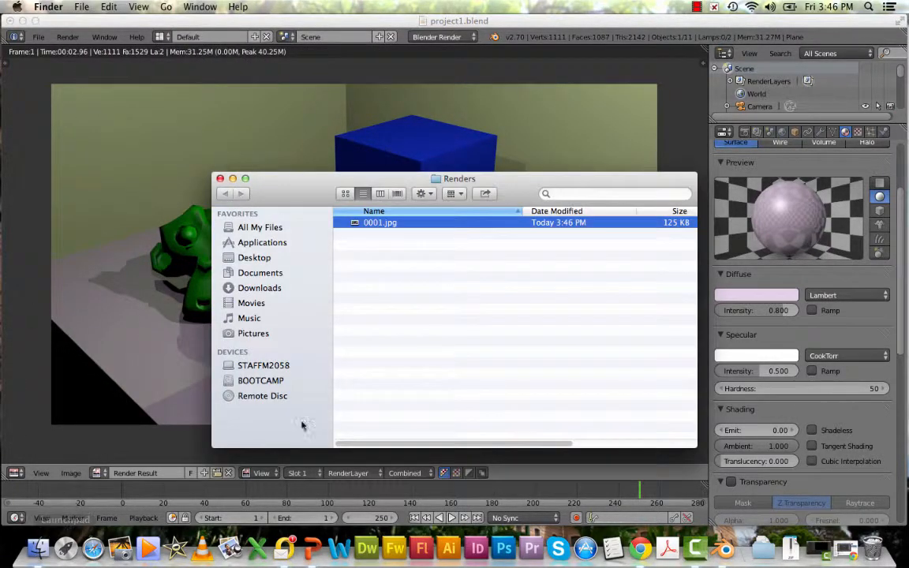
double_click(373, 224)
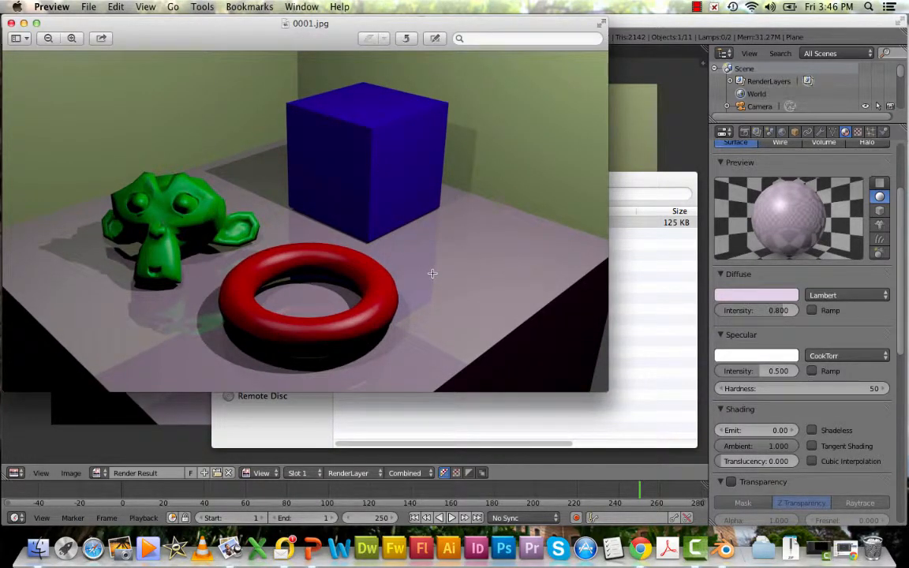
click(11, 23)
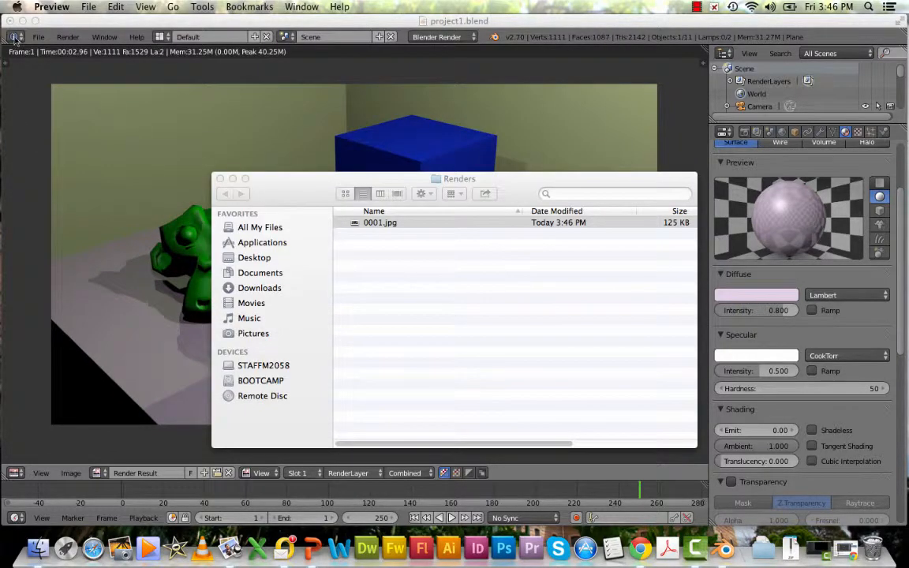
click(220, 180)
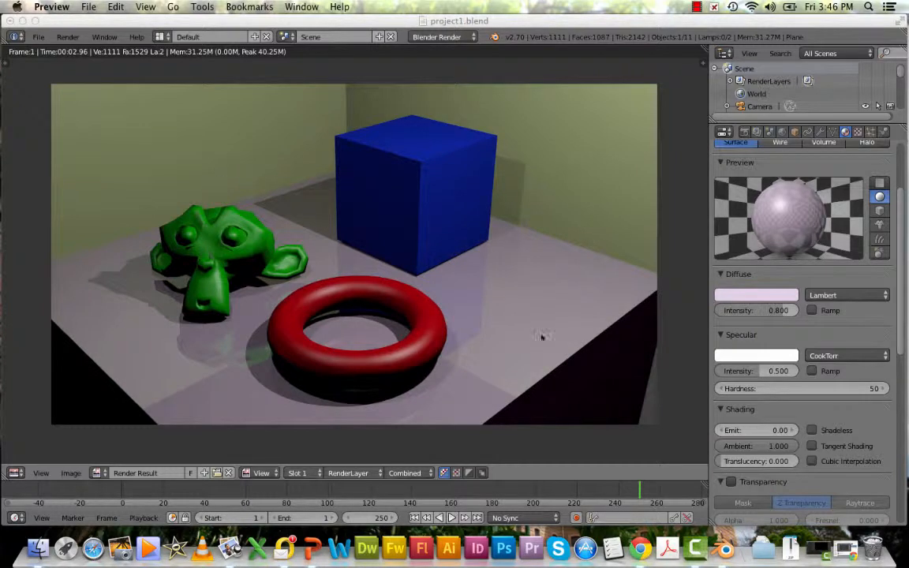
Set the render output file format to PNG in the Render properties
click(744, 134)
click(744, 132)
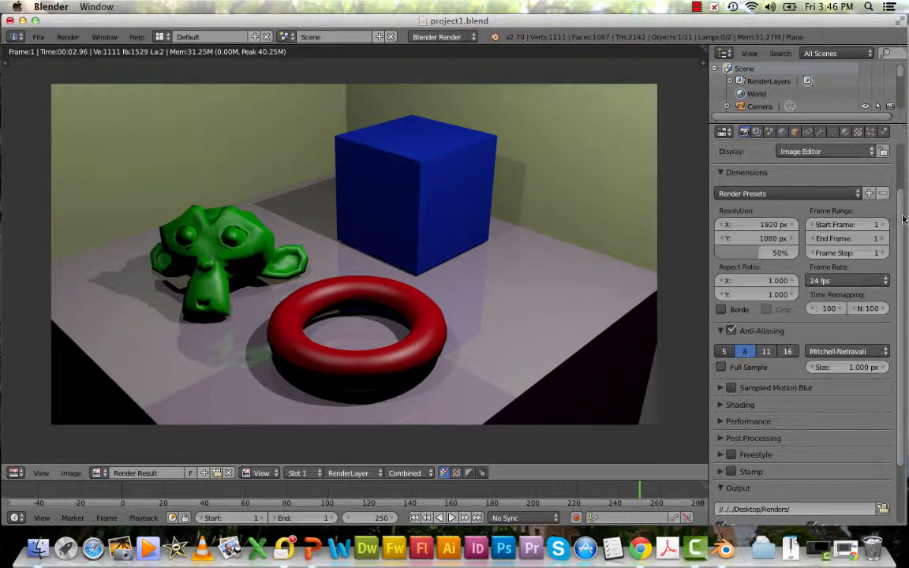
scroll(902, 229, down, 1)
scroll(902, 229, down, 2)
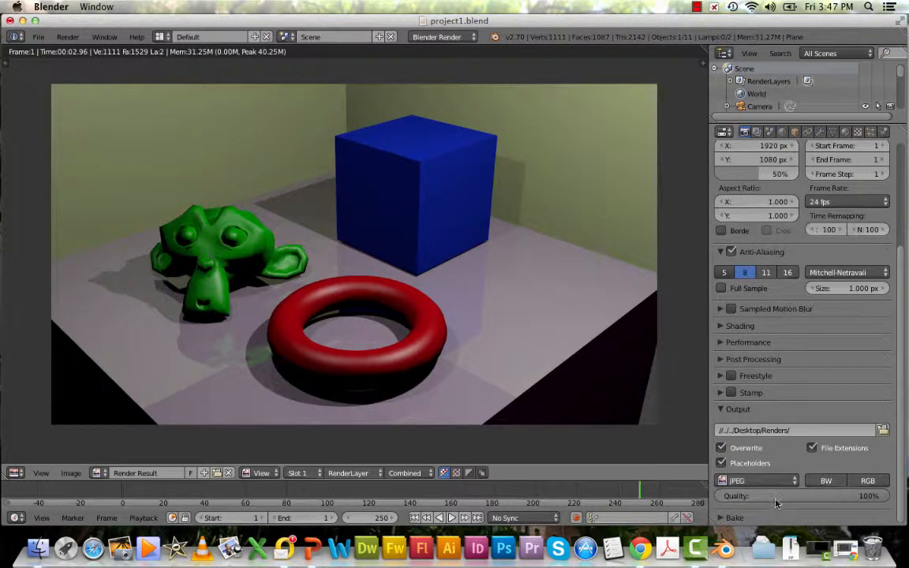
click(794, 480)
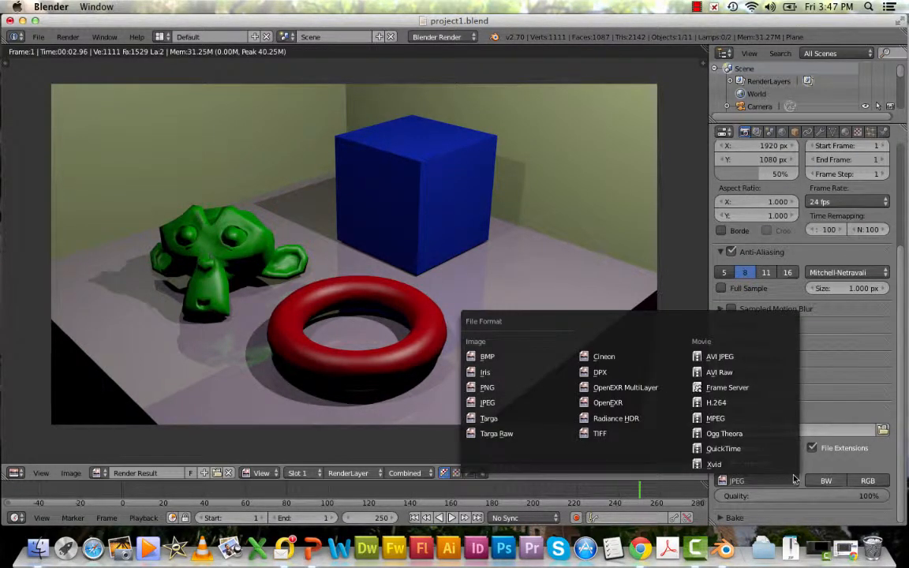
click(487, 387)
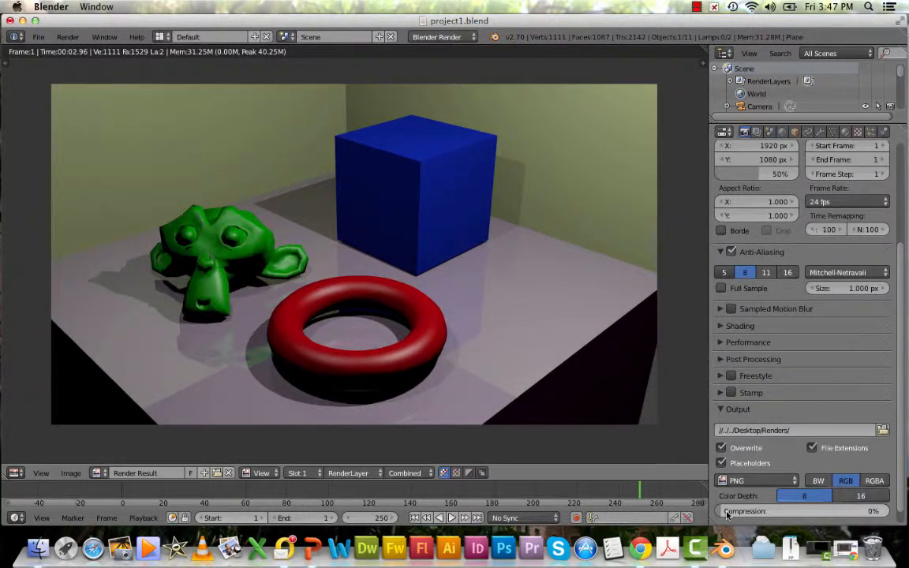
Set the output color depth to 16 and render the animation to the Renders folder
click(860, 496)
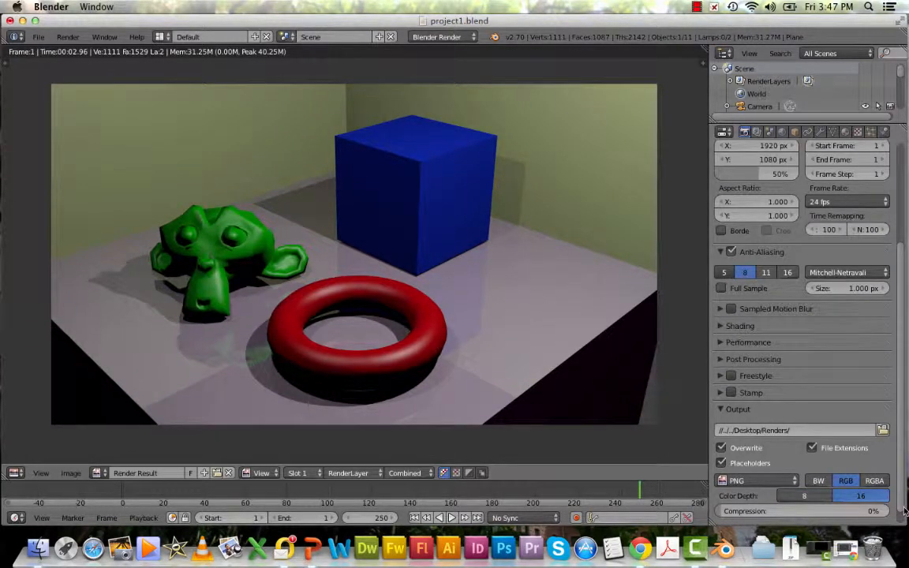
scroll(904, 493, down, 1)
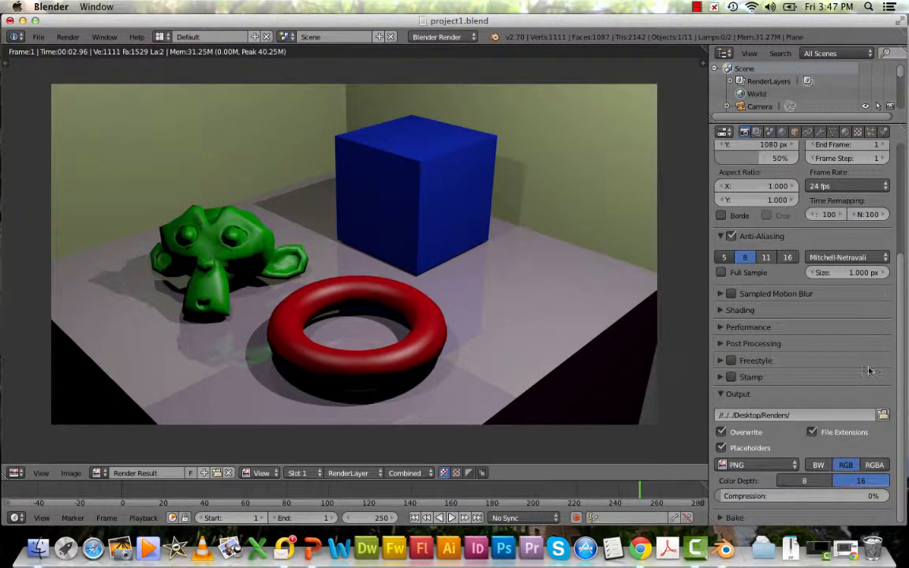
click(68, 37)
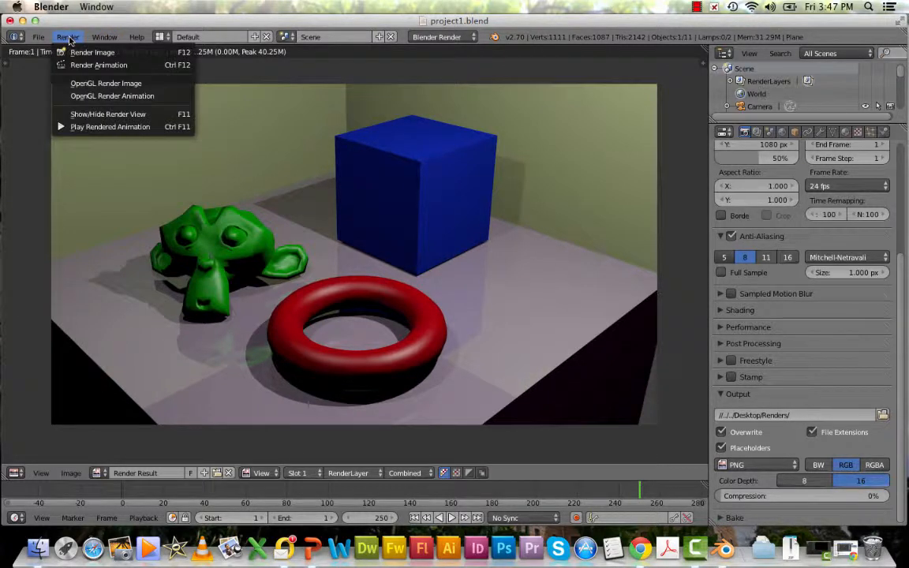
click(75, 65)
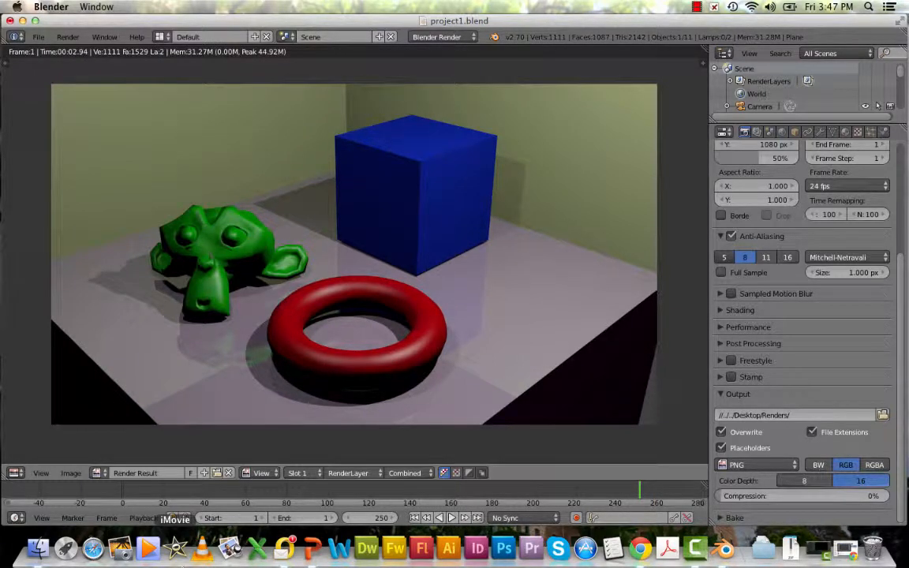
In Finder, open the rendered 0001.png image to view it
click(37, 548)
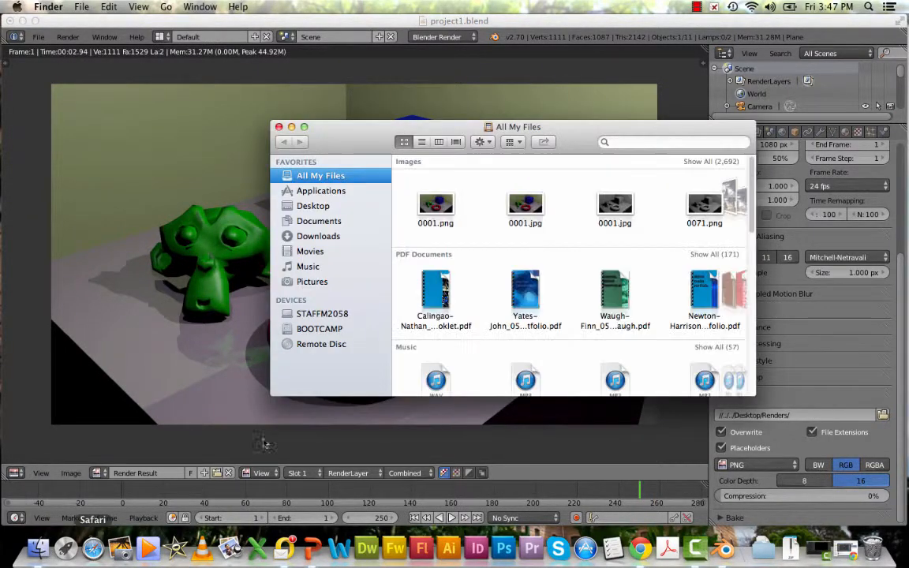
click(436, 207)
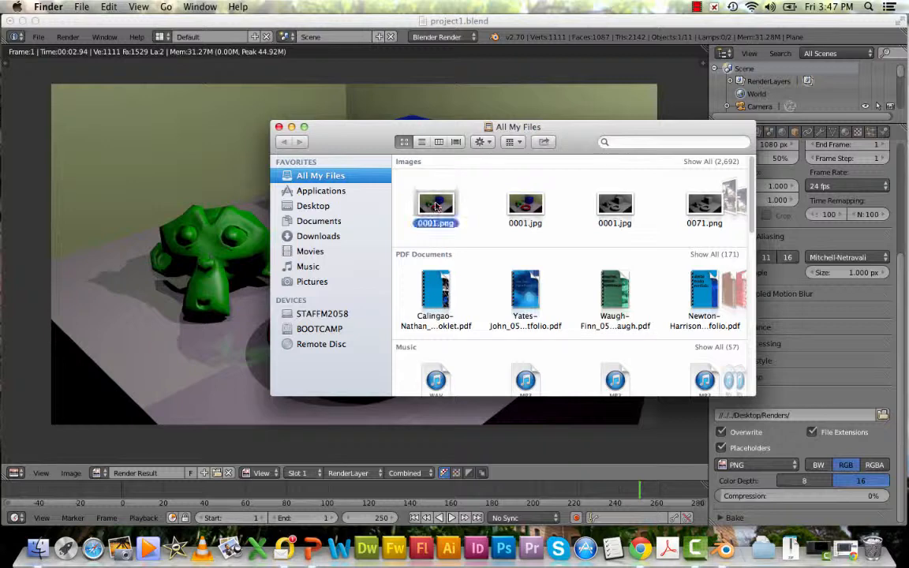
double_click(436, 207)
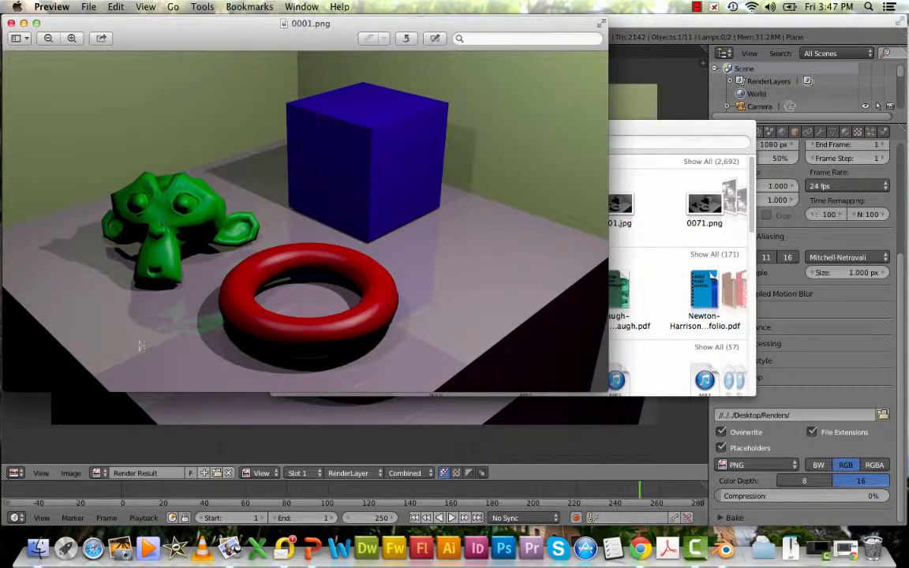